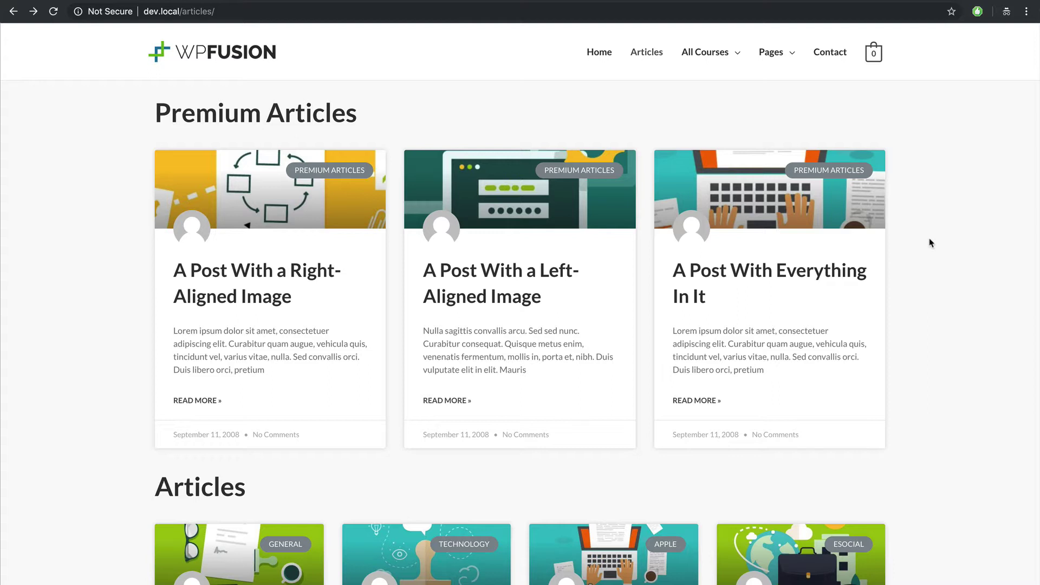
Step: Open the first Premium Articles post, 'A Post With a Right-Aligned Image', and scroll to its body
scroll(927, 255, "down", 1)
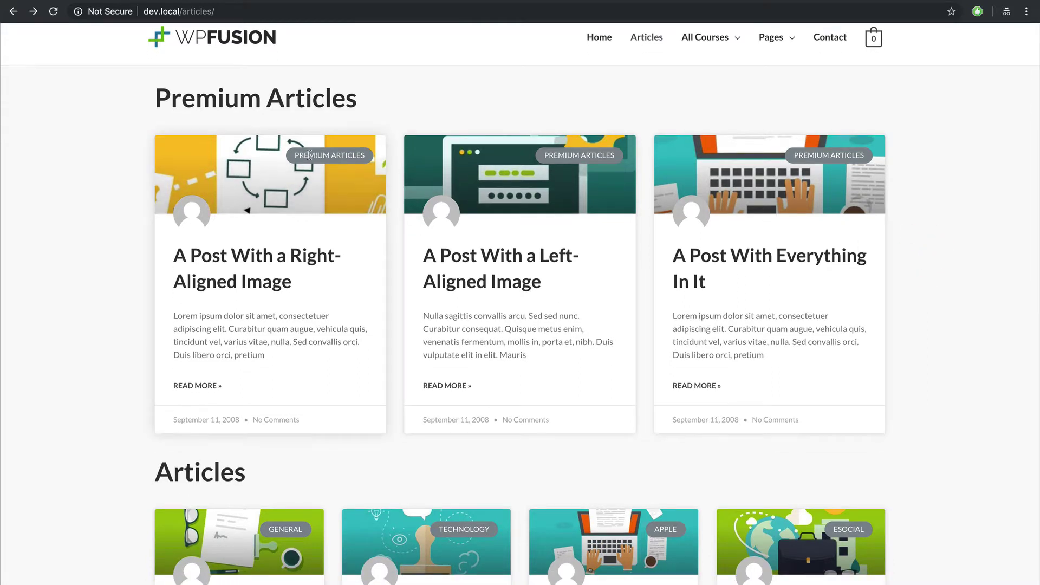
left_click_drag(296, 155, 353, 157)
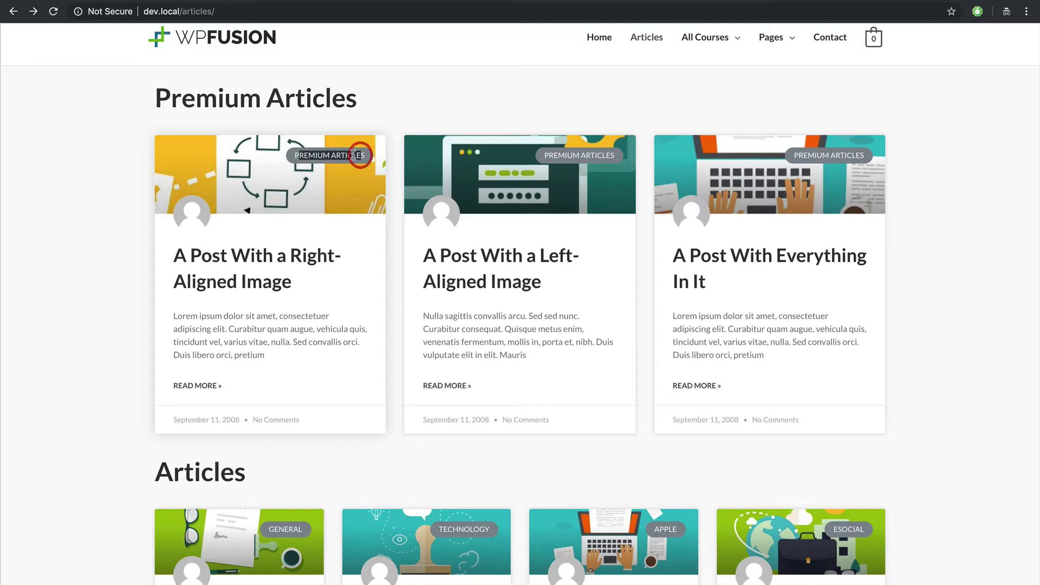
left_click(365, 99)
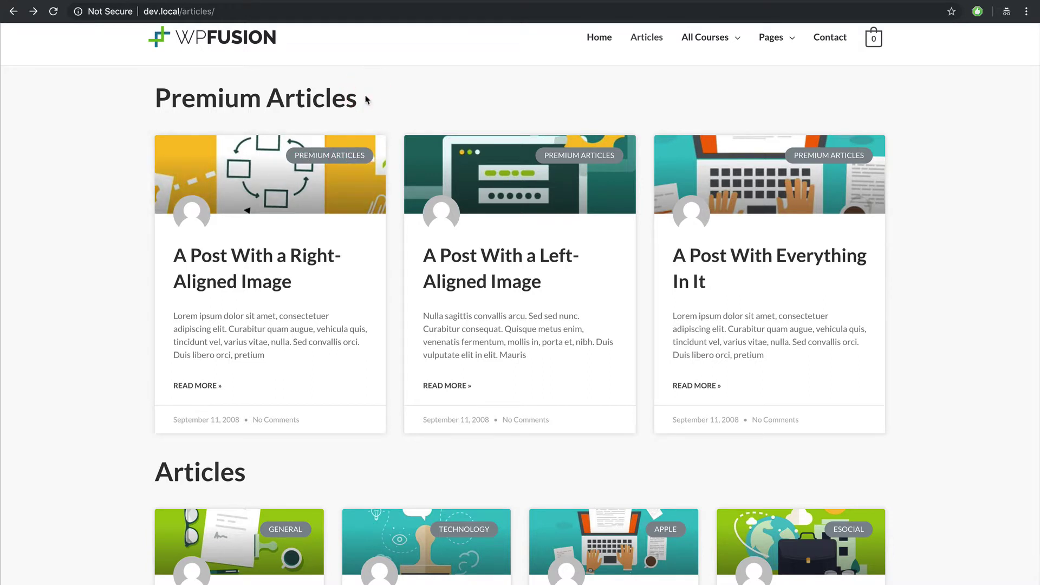
left_click(251, 280)
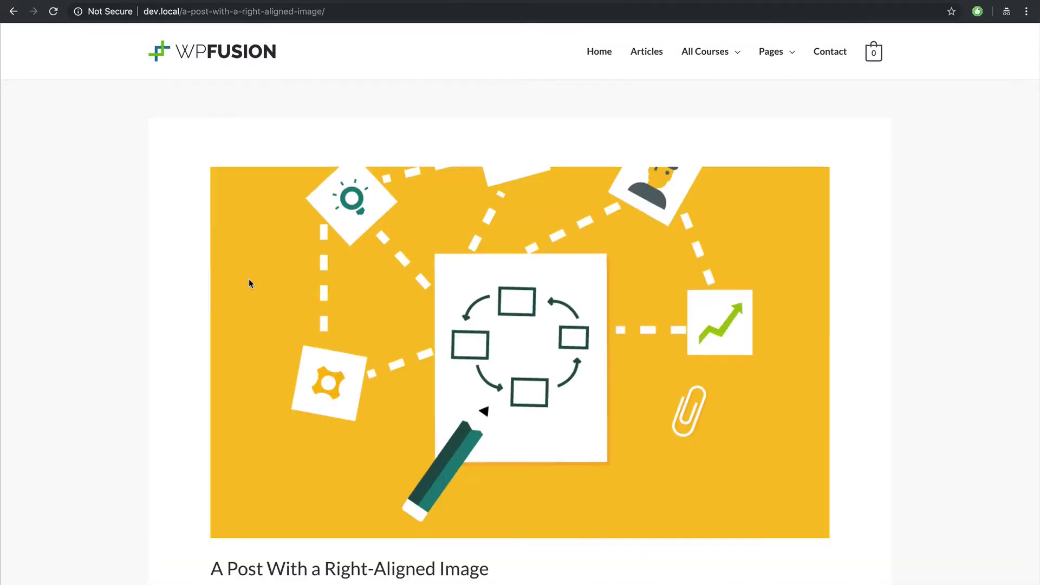
scroll(248, 279, "down", 5)
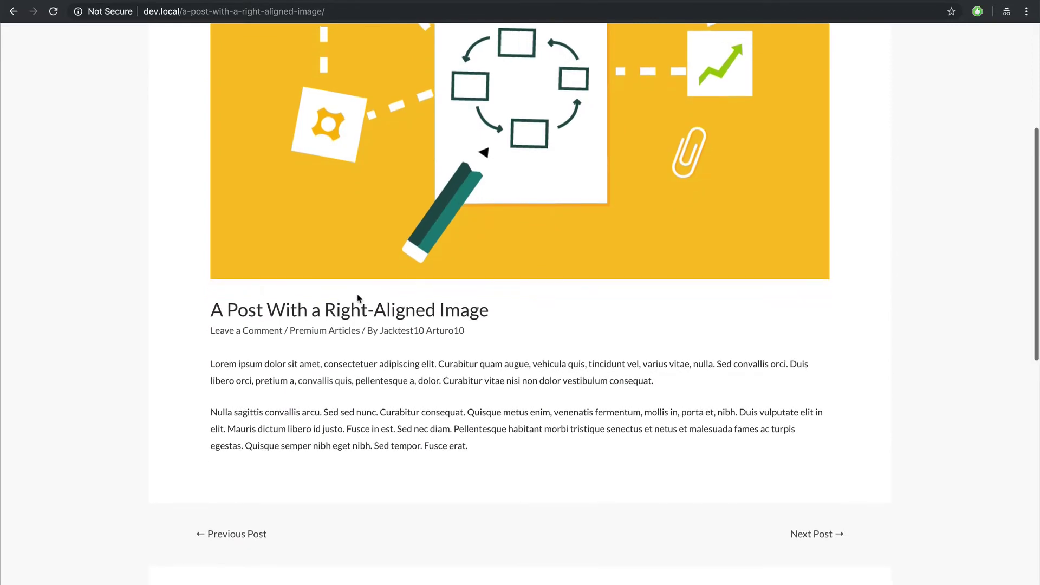
Step: Edit the Premium Articles category to restrict access to its archives and all its posts
scroll(376, 310, "up", 1)
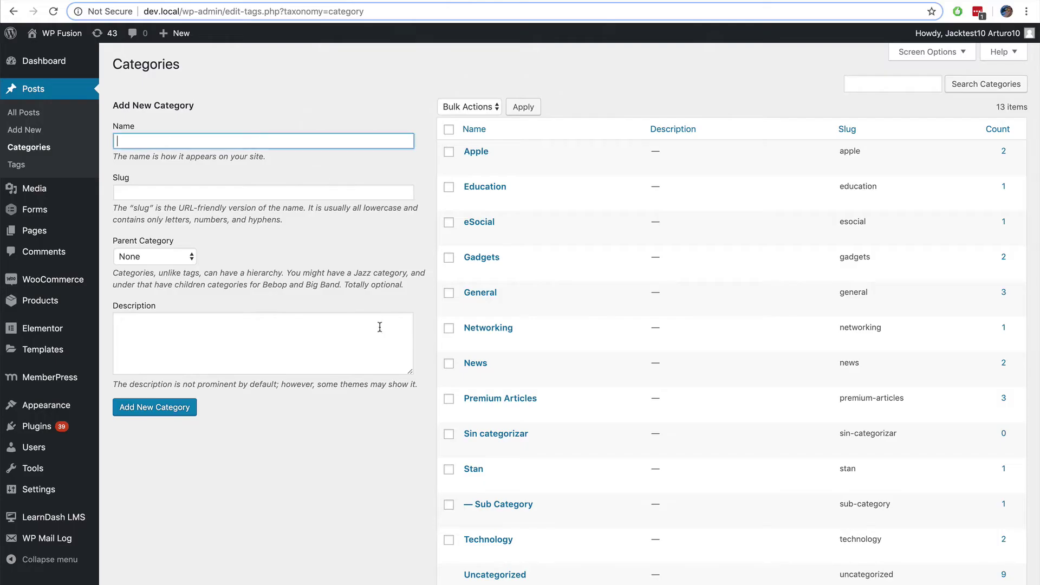
scroll(577, 274, "down", 3)
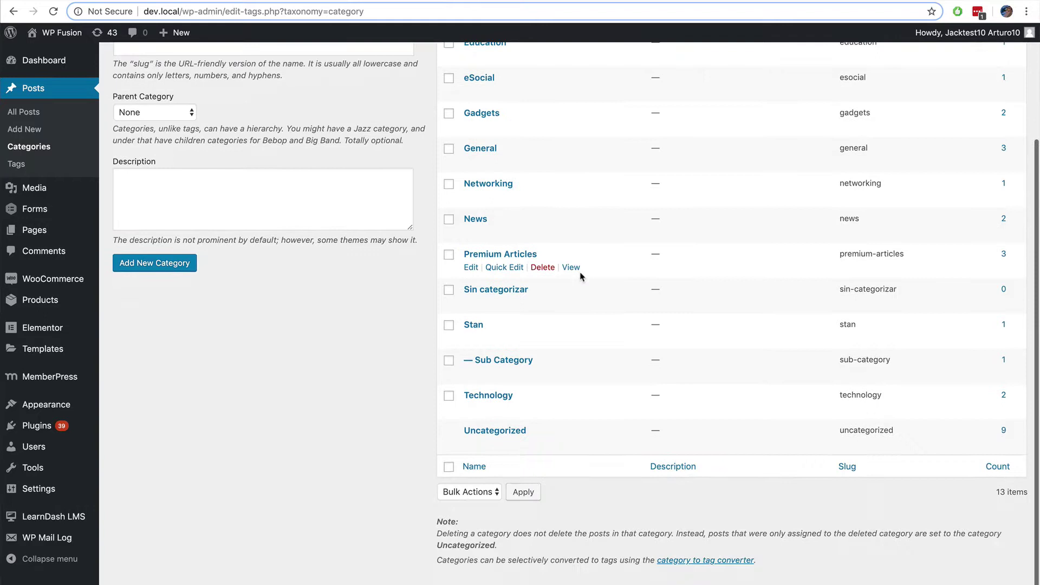
left_click(471, 268)
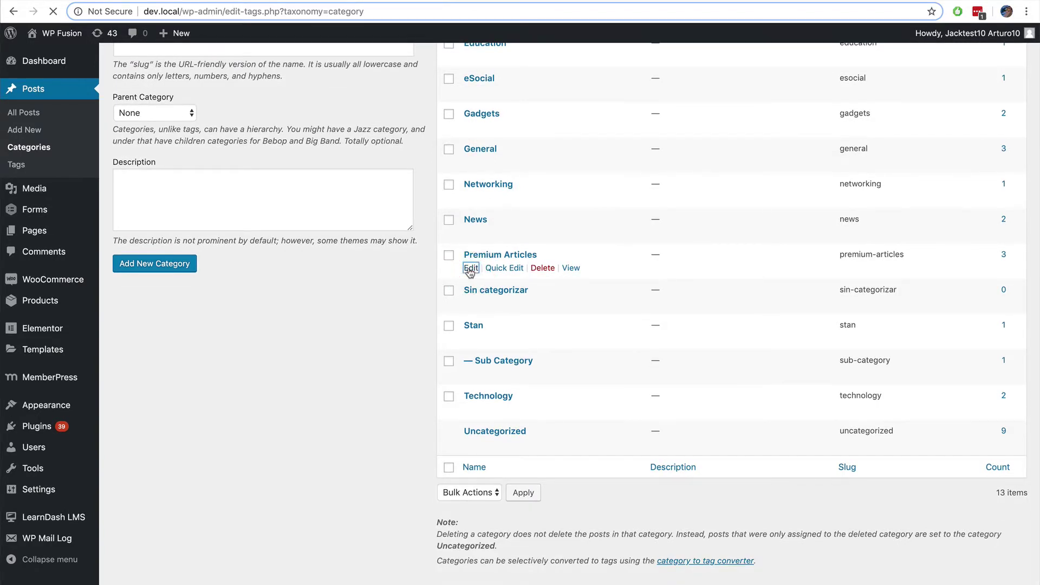
scroll(467, 271, "down", 2)
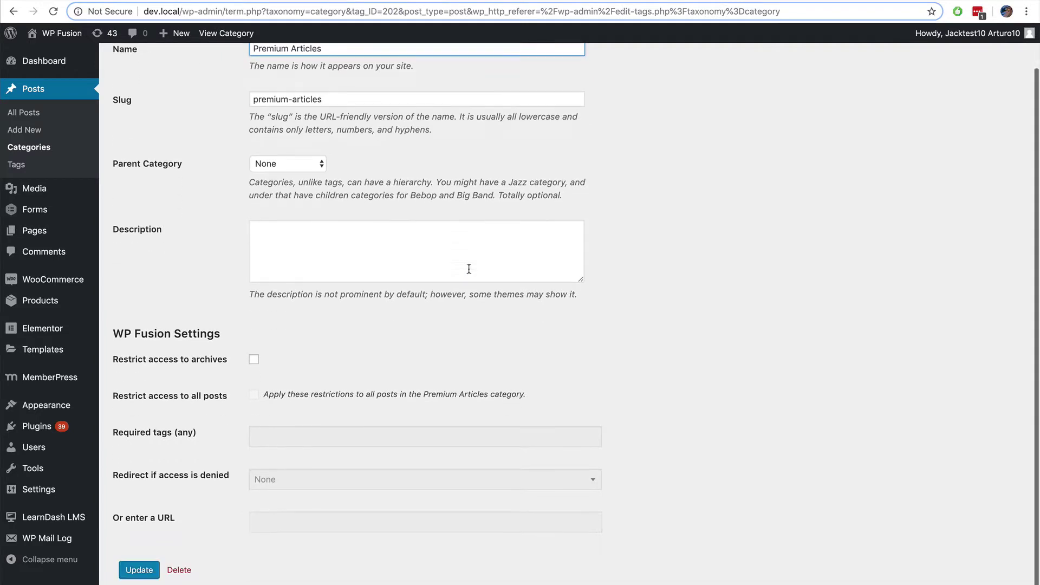
left_click(253, 343)
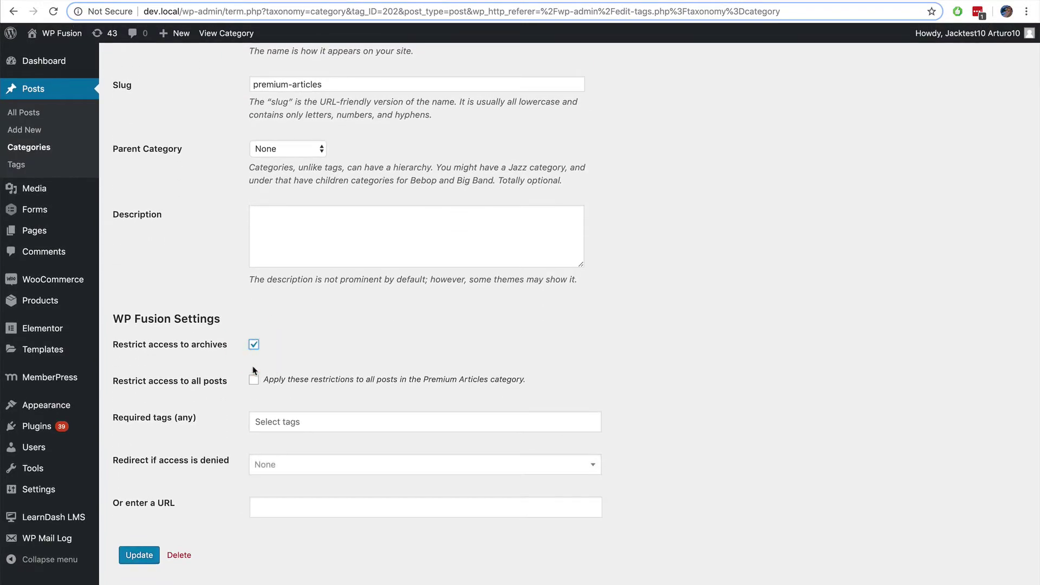
left_click(254, 380)
left_click_drag(111, 386, 221, 381)
Step: Require the Premium Content Optin tag and update the category
left_click(284, 422)
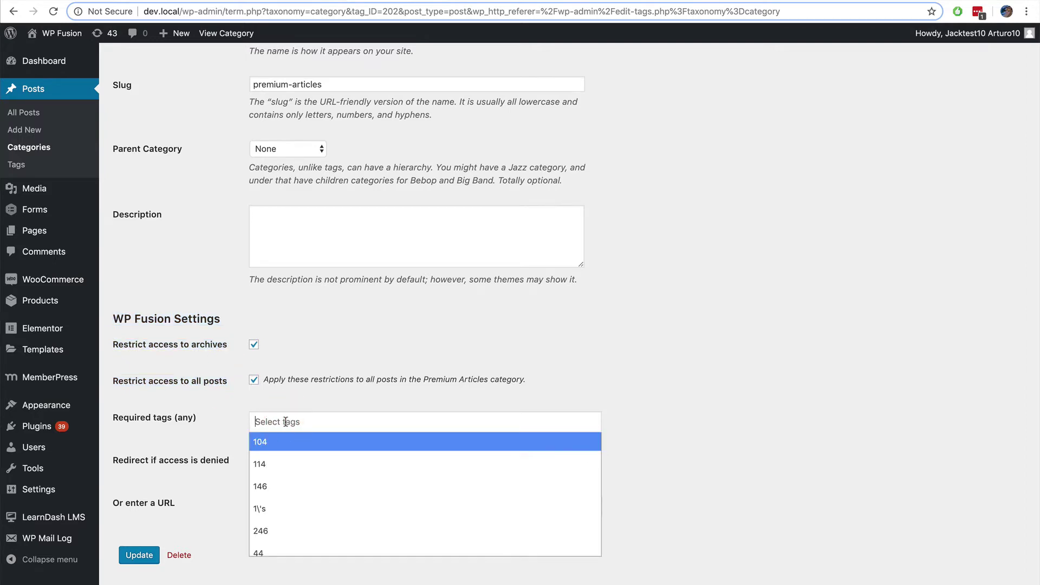
type("Premium Con")
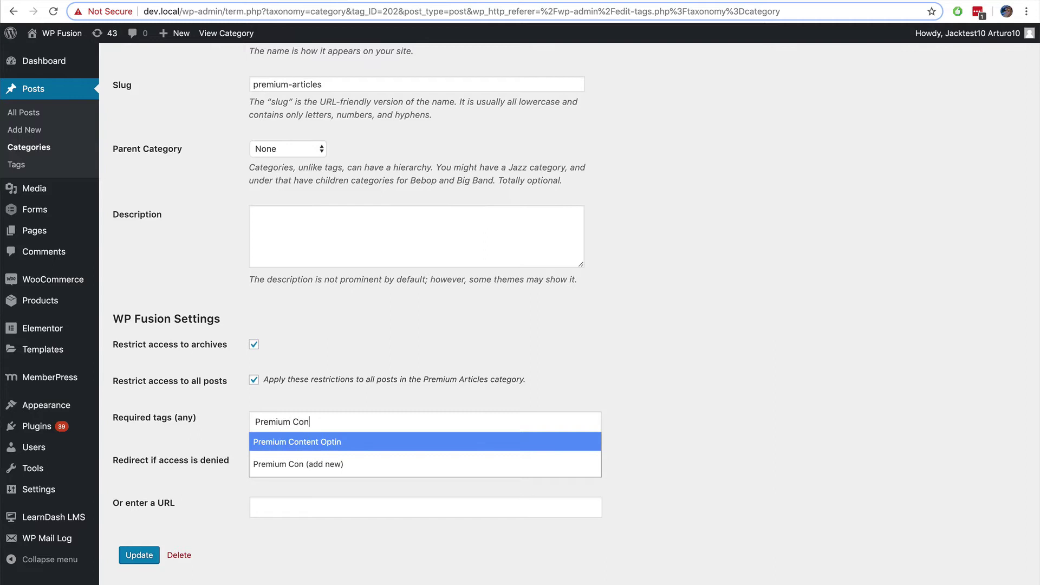
key("Return")
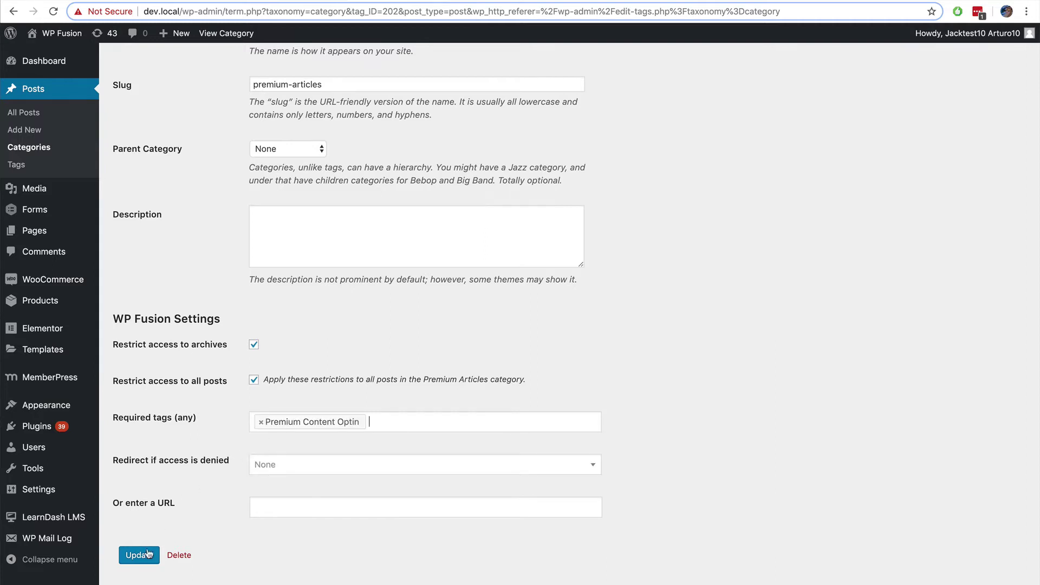
left_click(139, 555)
Step: Reload the post in the private window and confirm the Oops! sign-up notice appears
key("super+Tab")
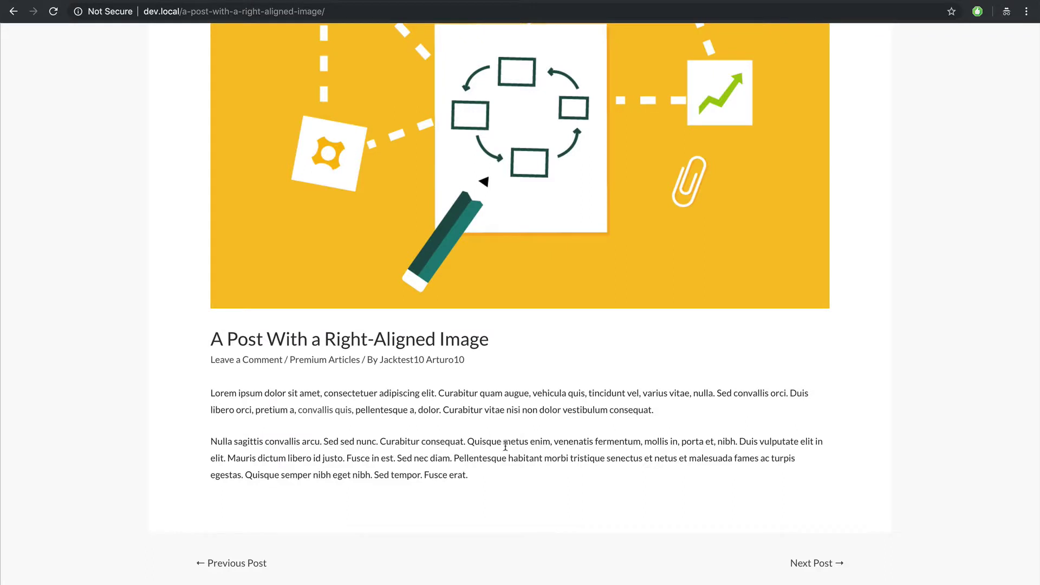
left_click(506, 408)
key("super+r")
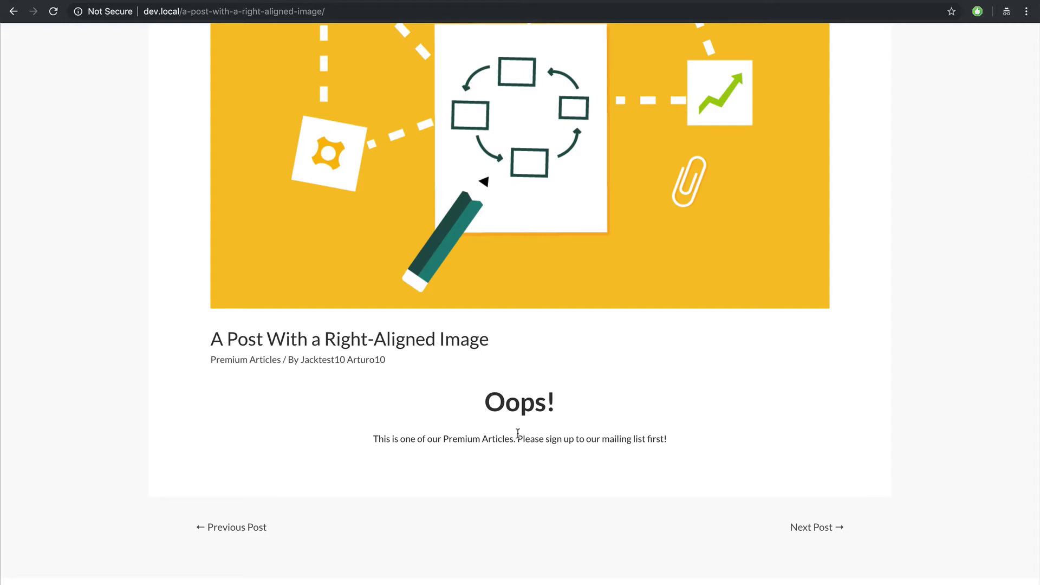
left_click_drag(518, 437, 678, 444)
left_click(678, 443)
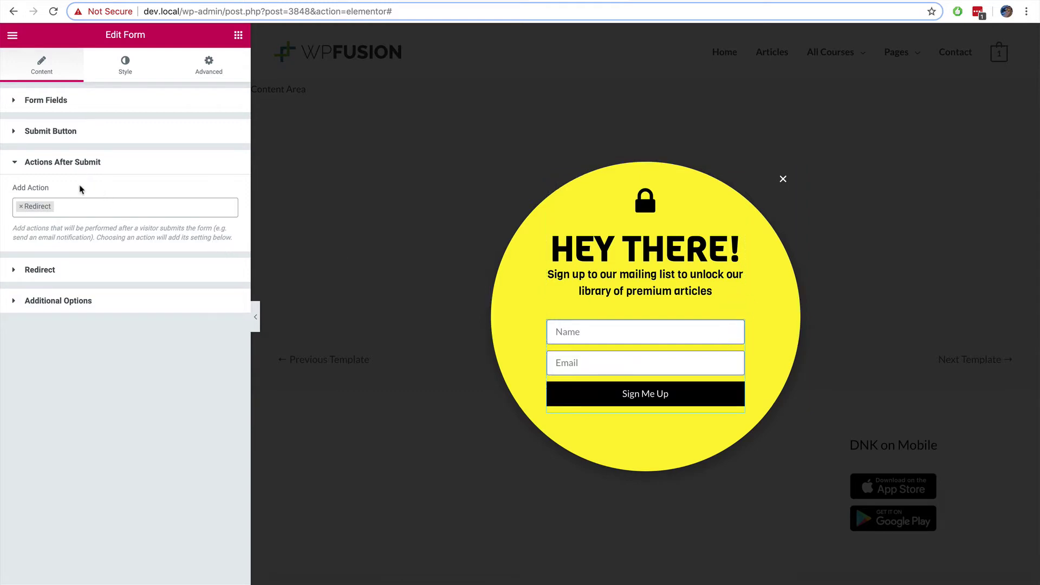
Step: Add a WP Fusion submit action that applies the Premium Content Optin tag
left_click(84, 207)
scroll(81, 293, "down", 4)
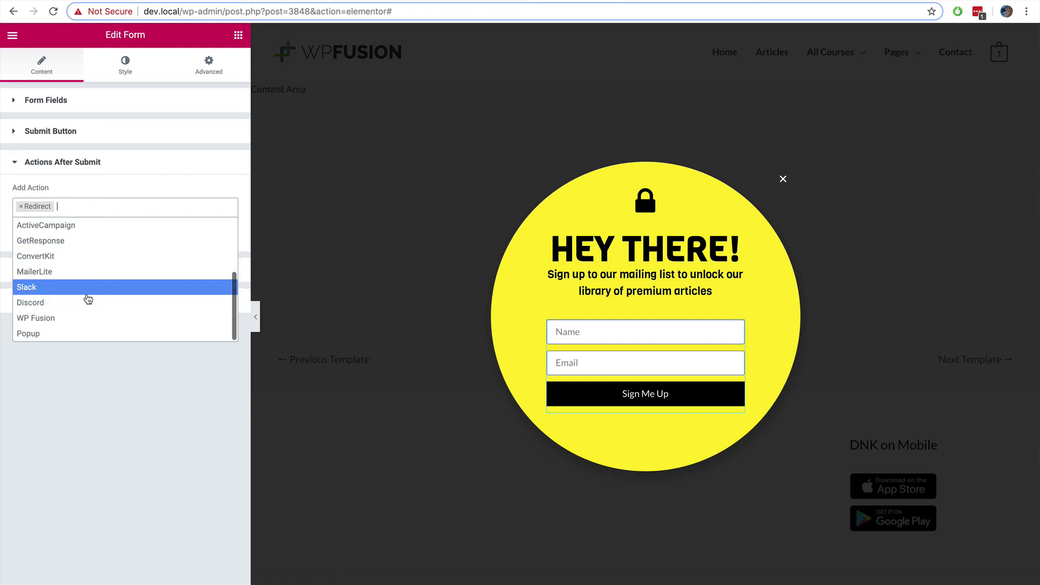
left_click(67, 322)
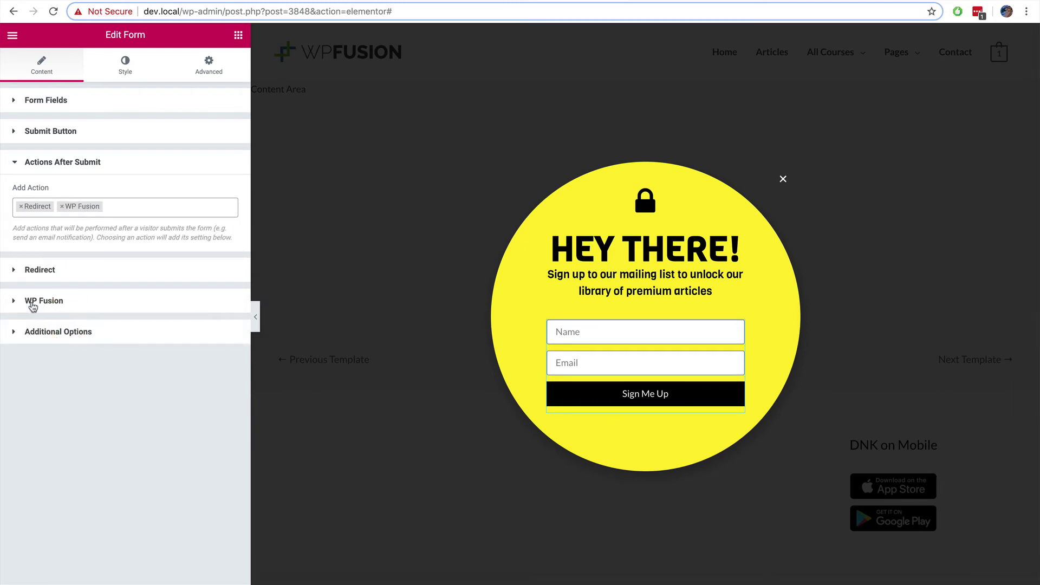
left_click(32, 305)
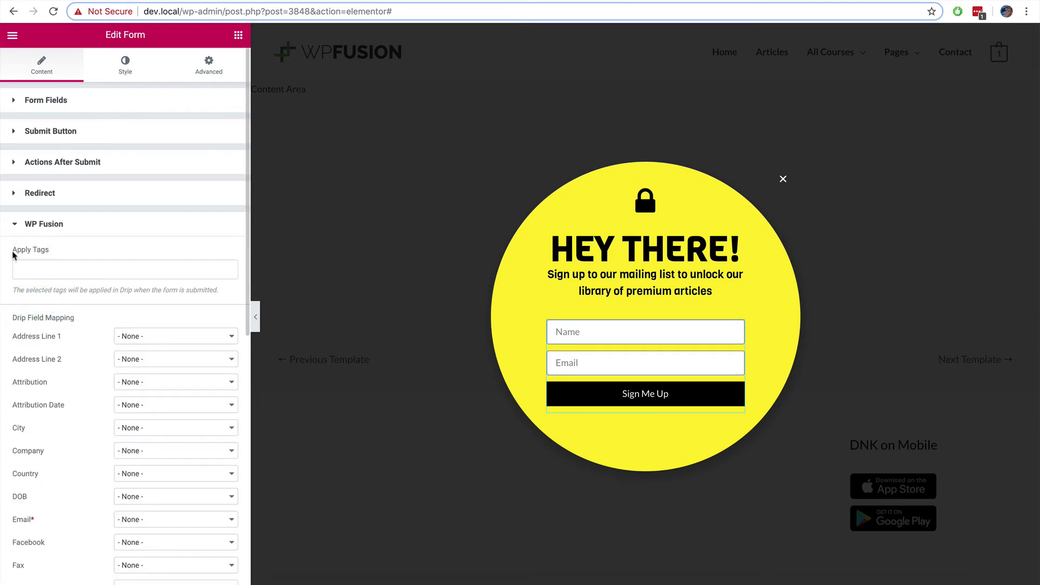
left_click_drag(12, 250, 50, 250)
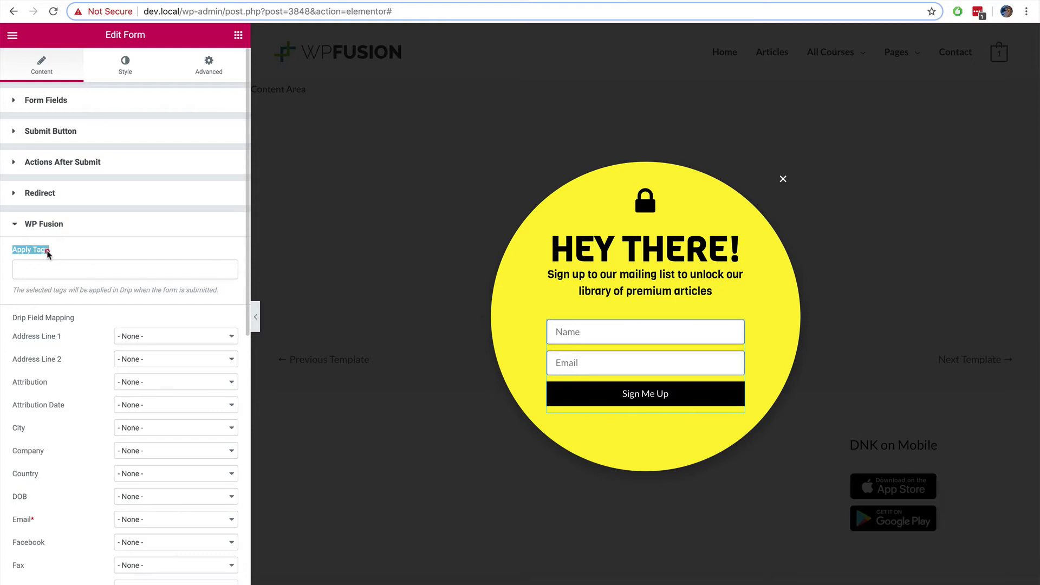
left_click(77, 289)
left_click(64, 271)
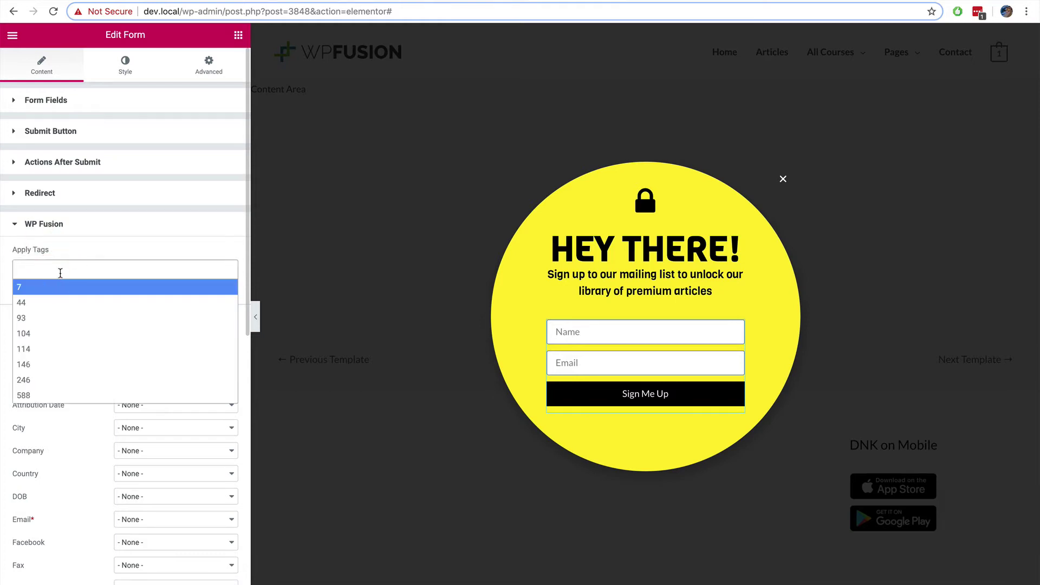
type("Premium")
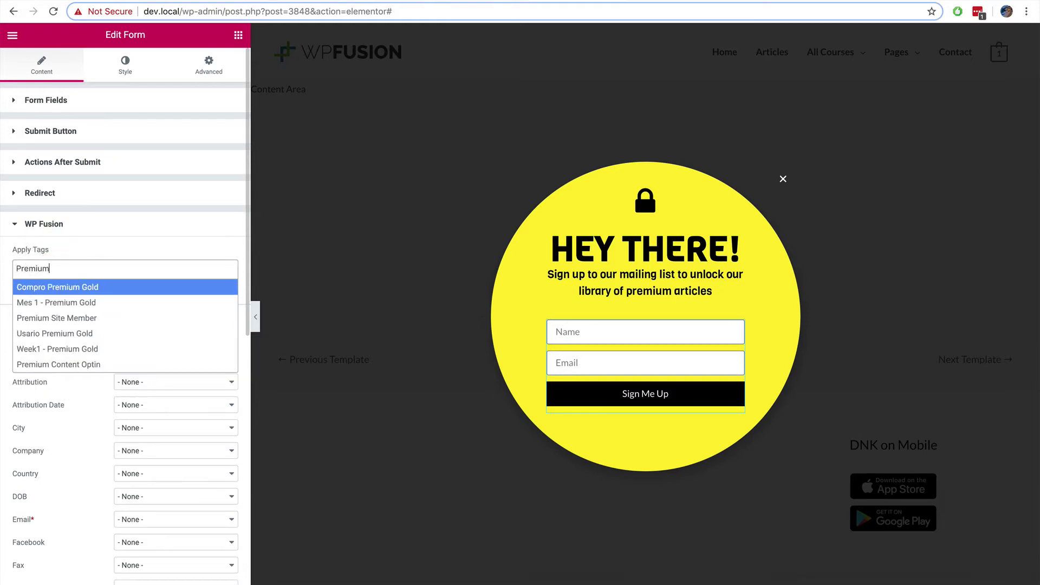
type(" Con")
key("Return")
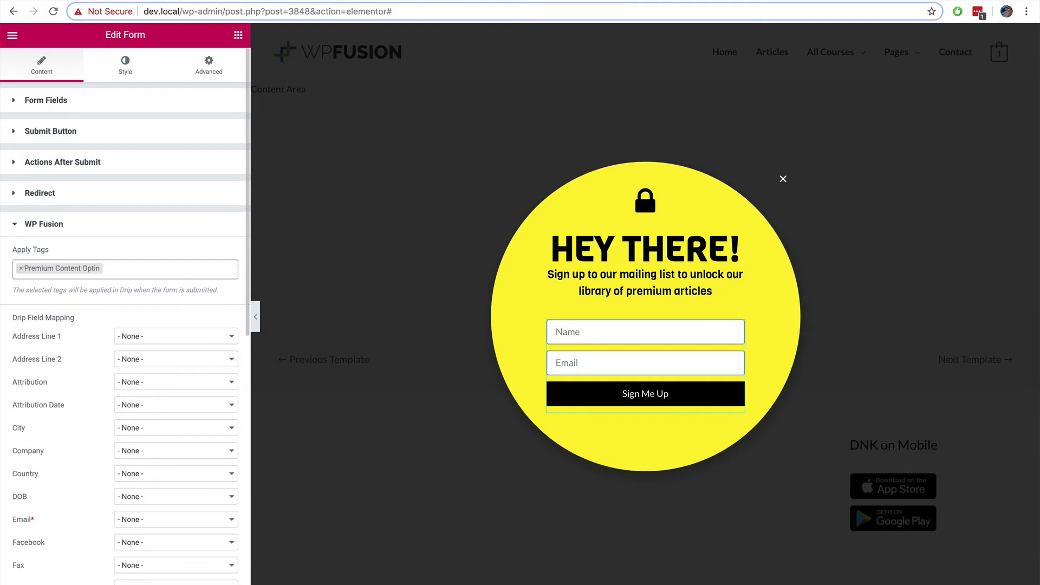
Step: Map Drip's Email to the form's Email field and First Name to Name
scroll(63, 286, "down", 5)
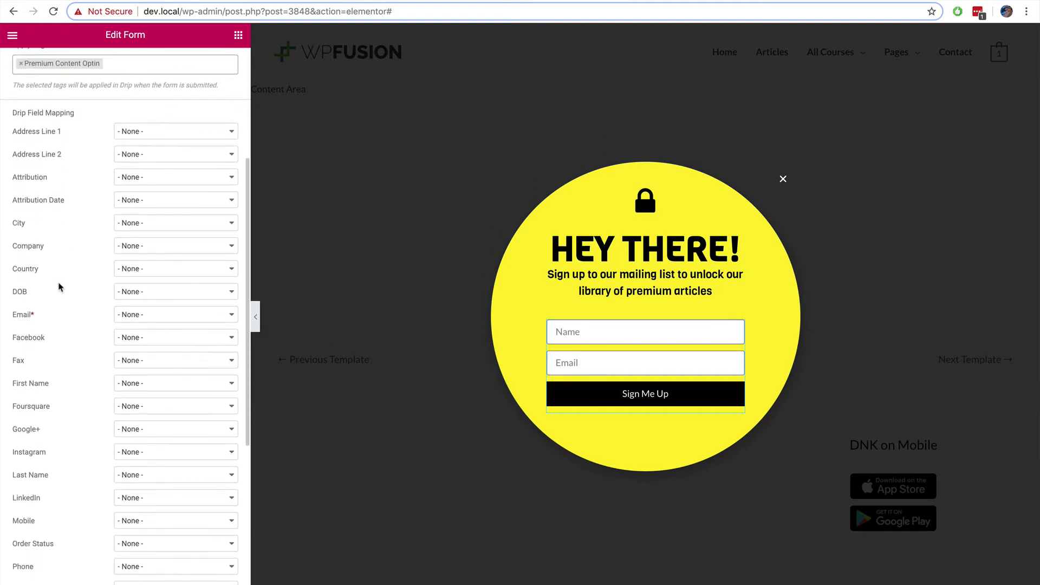
left_click(135, 316)
left_click(148, 333)
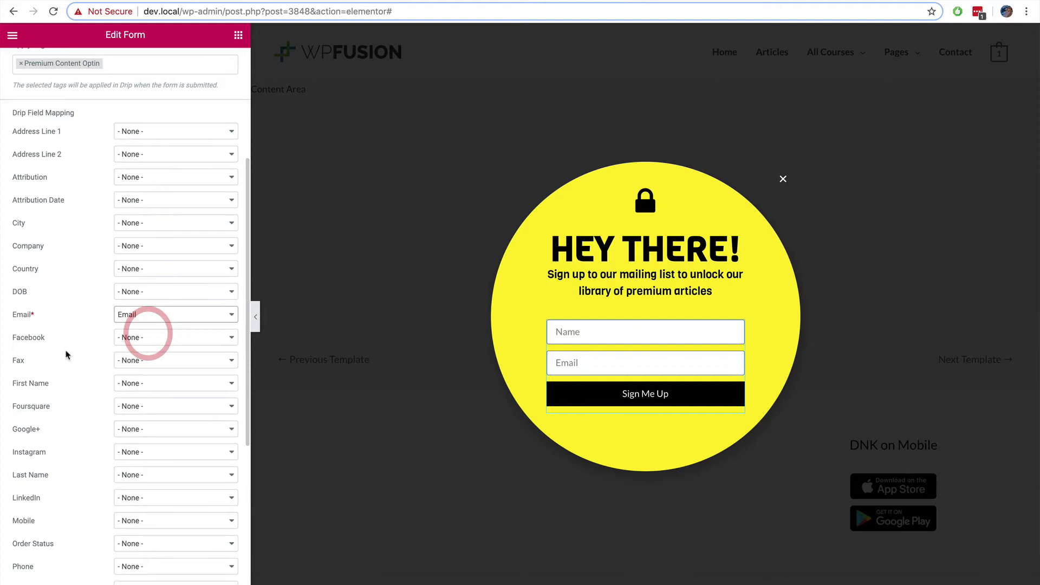
scroll(70, 353, "down", 1)
left_click(130, 348)
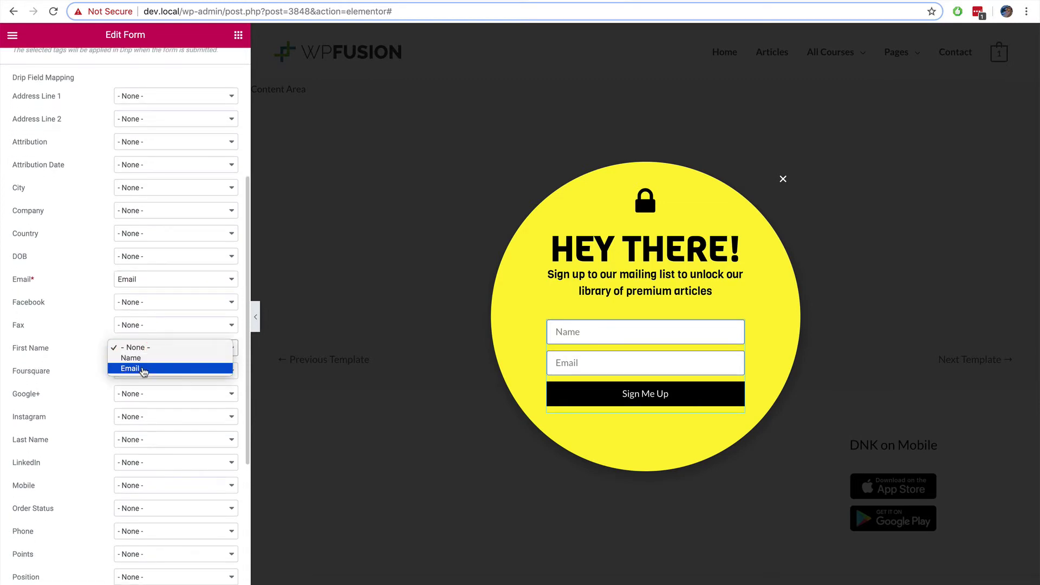
left_click(135, 358)
scroll(77, 299, "up", 6)
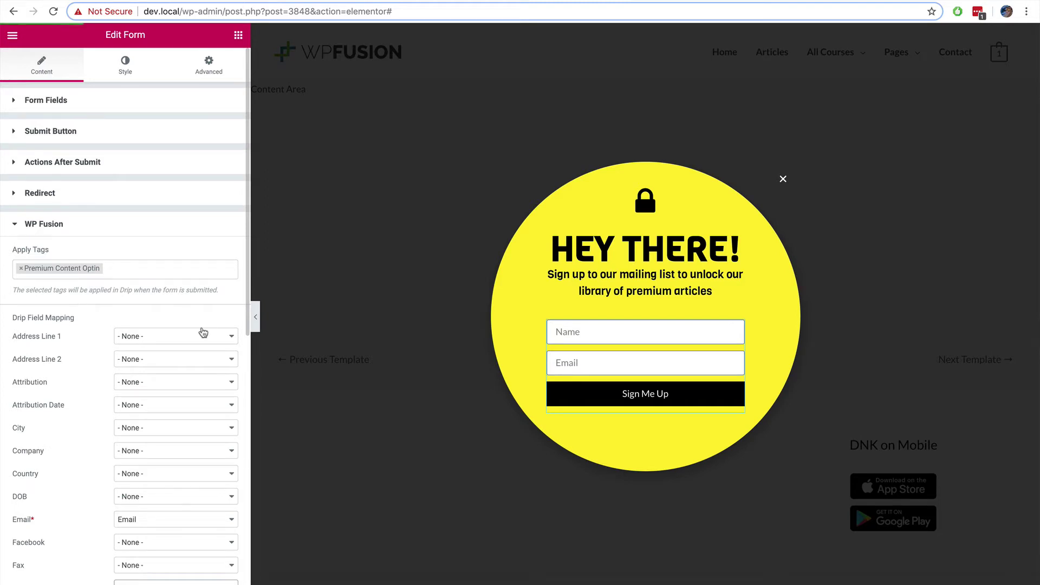
Step: Add a popup display condition: Include > Singular > In Category > Premium Articles
left_click(239, 580)
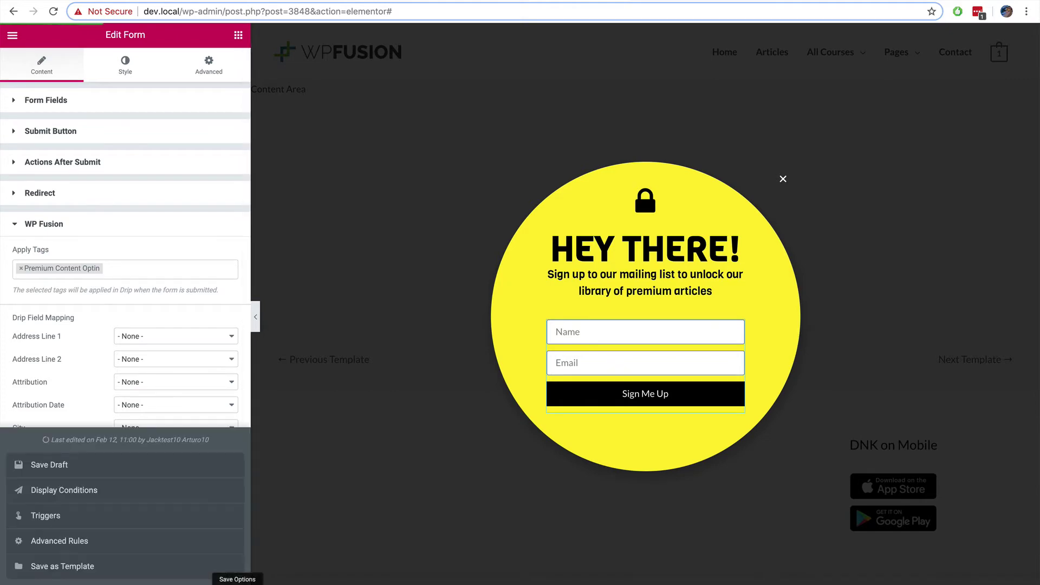
left_click(139, 491)
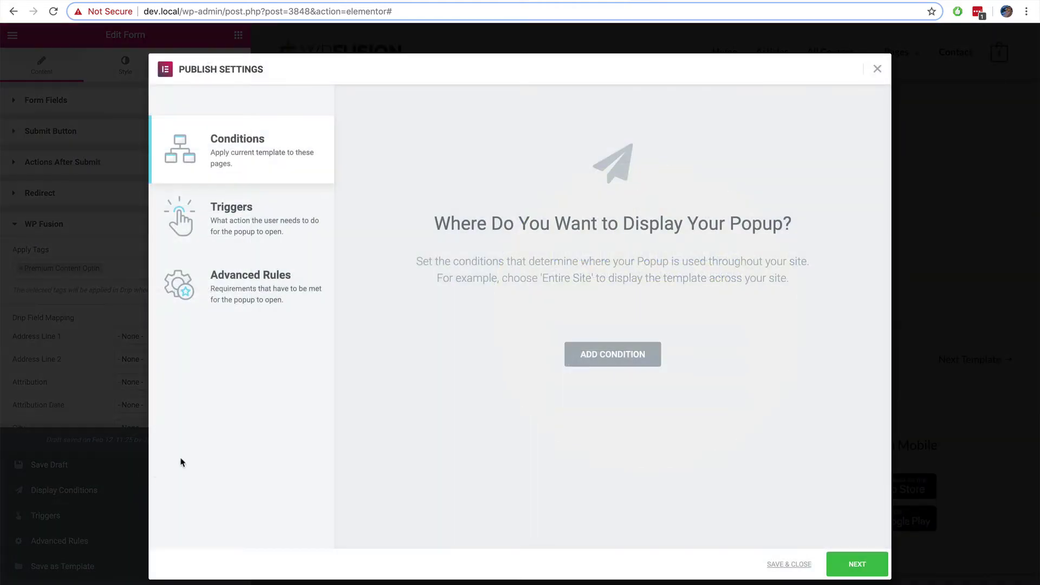
left_click(611, 358)
left_click(571, 332)
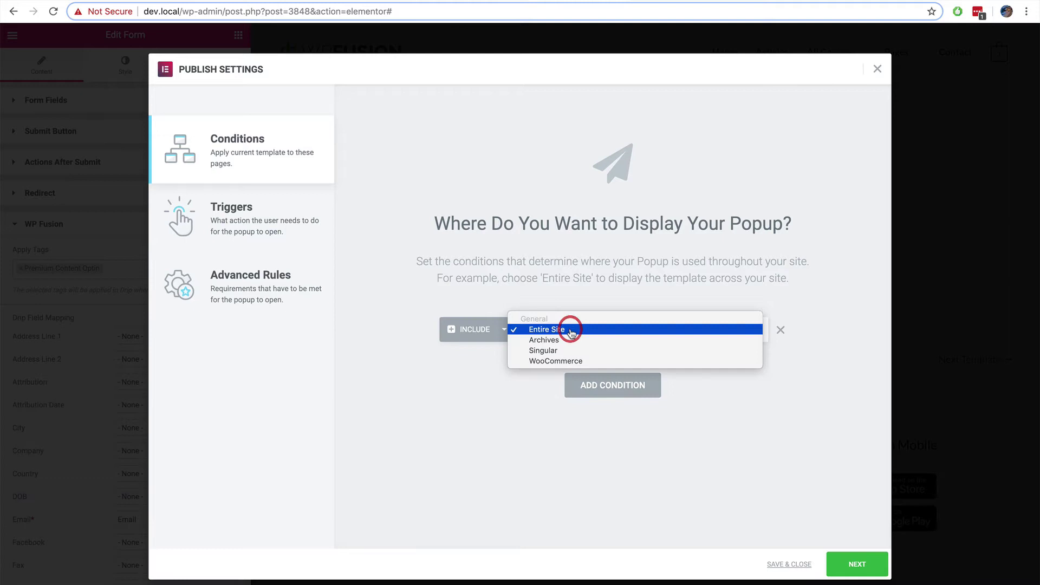
left_click(553, 351)
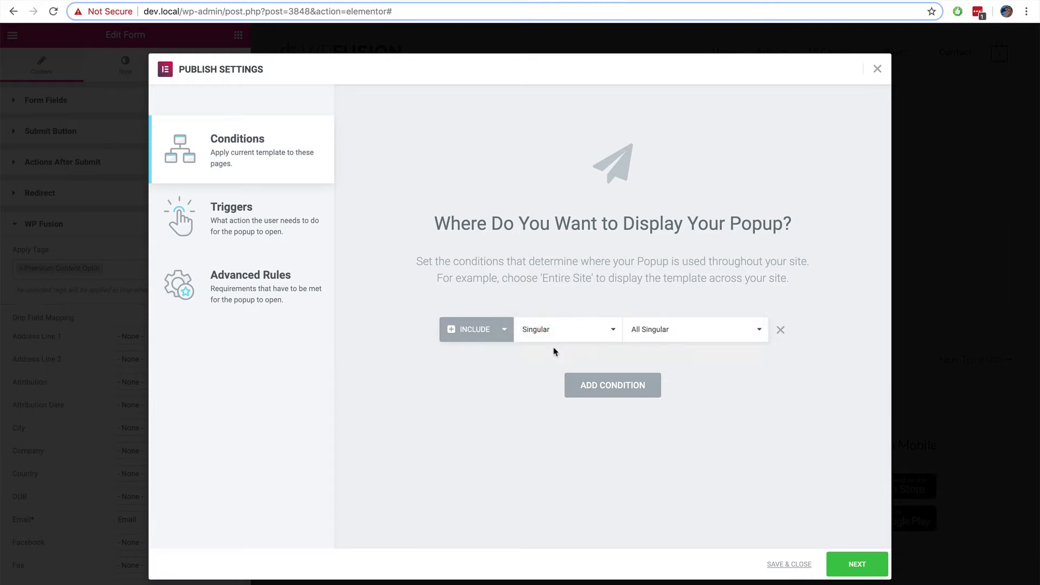
left_click(691, 332)
left_click(686, 373)
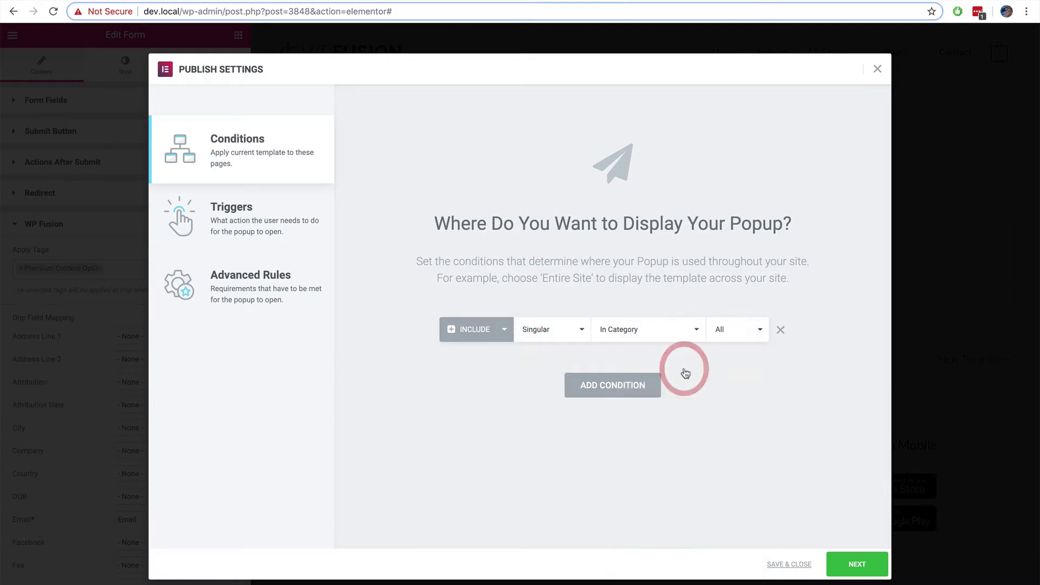
left_click(723, 330)
type("premium")
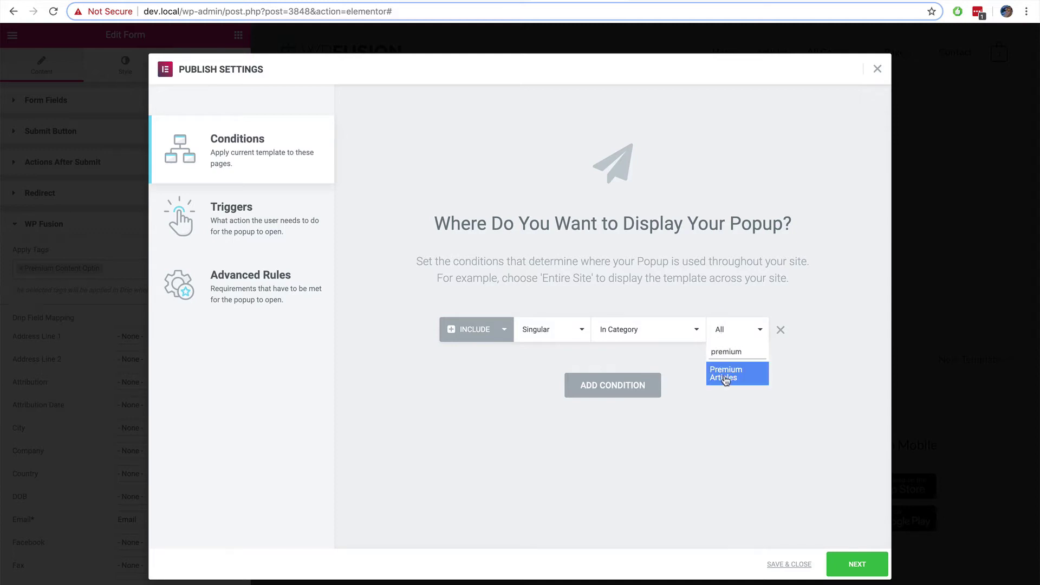
left_click(723, 374)
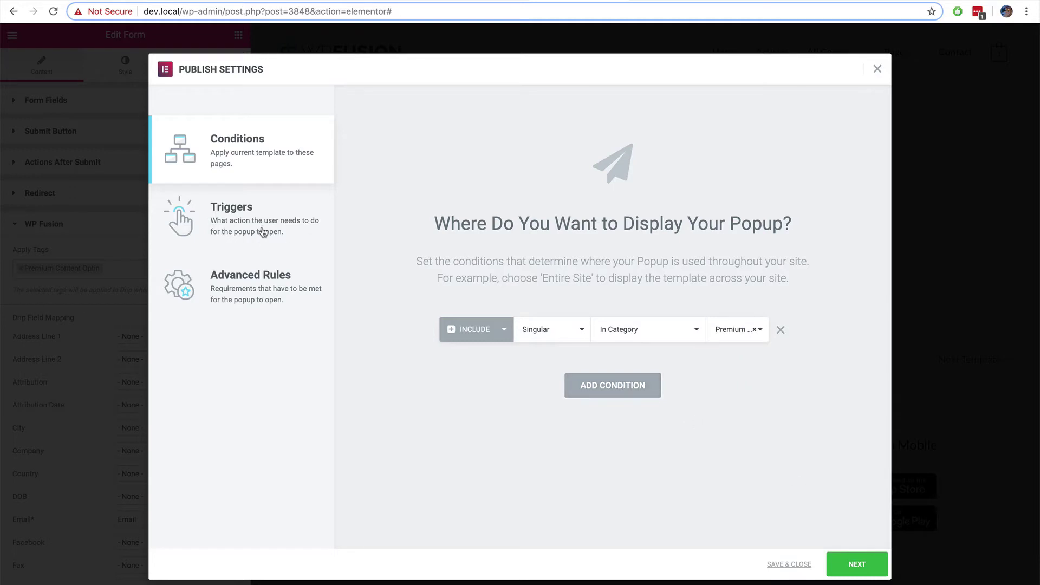
left_click(259, 276)
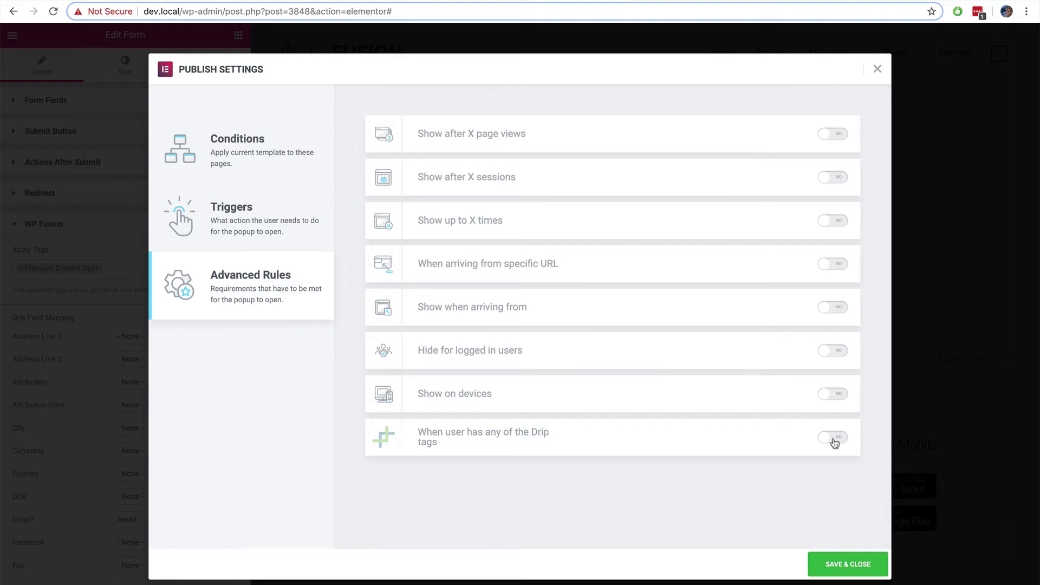
Step: Turn on Hide for logged in users and a Hide rule for Drip tag Premium Content Optin
left_click(835, 353)
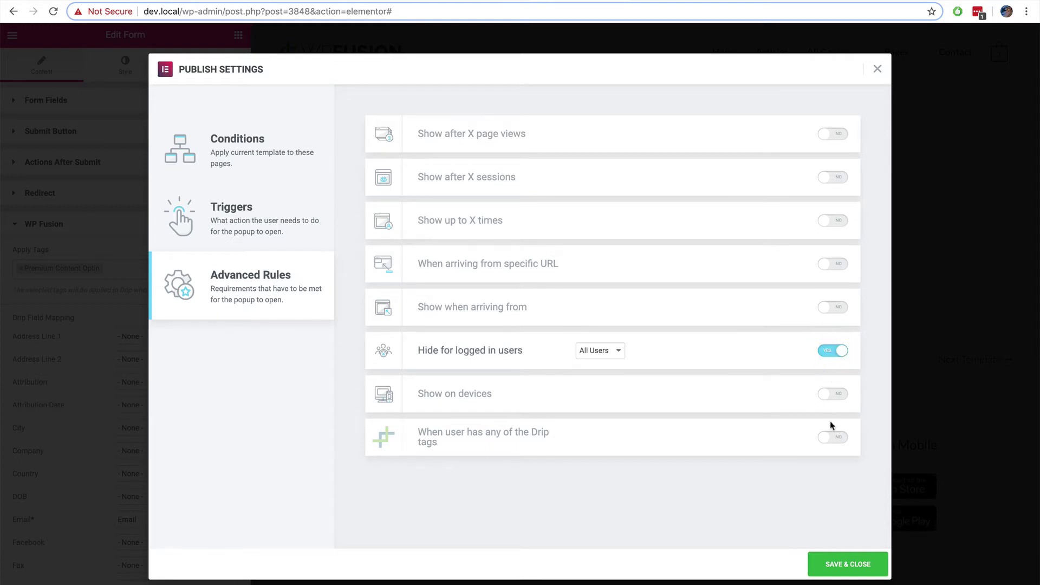
left_click(833, 439)
left_click(584, 437)
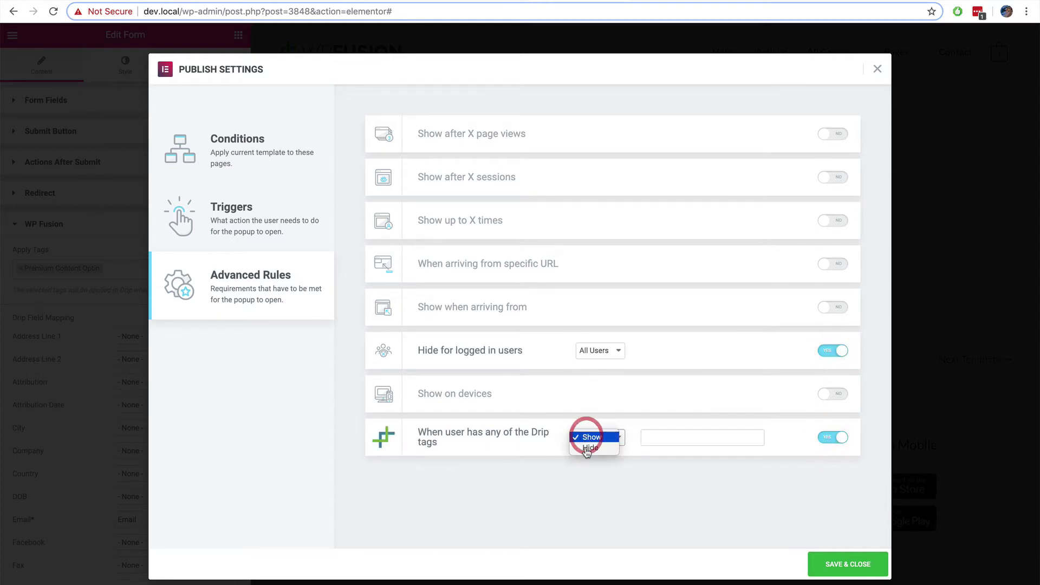
left_click(588, 448)
left_click(681, 438)
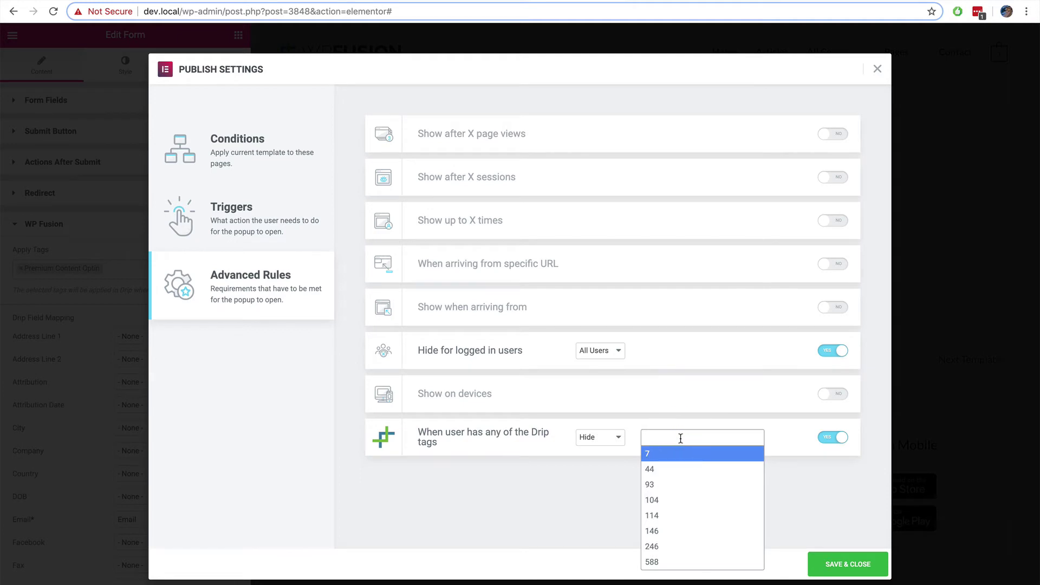
type("premium")
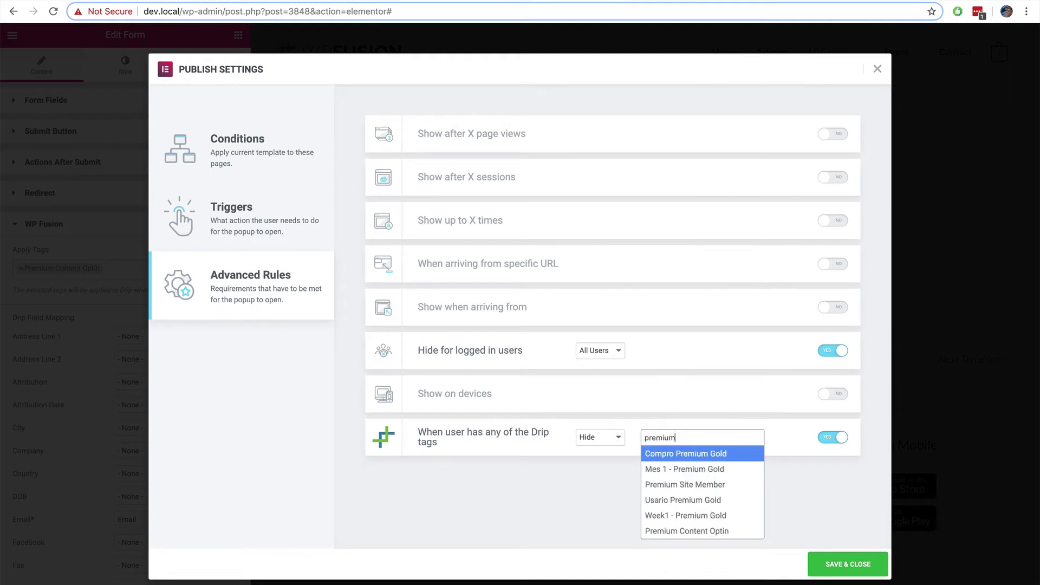
key("Down")
key("Down")
key("Down")
key("Down")
key("Down")
key("Return")
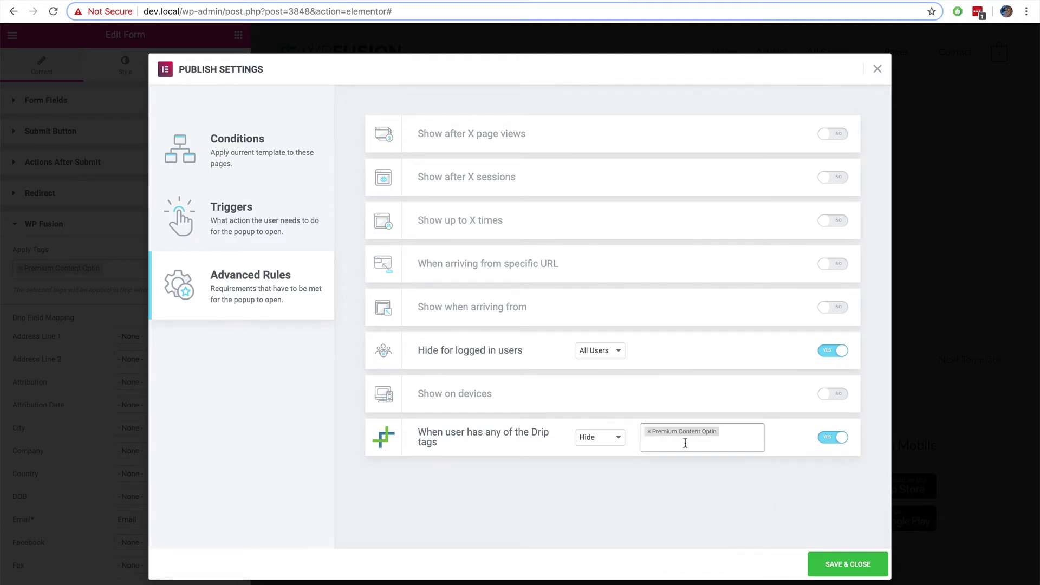
Step: Save and close the publish settings, then edit the form's Redirect destination
left_click(848, 563)
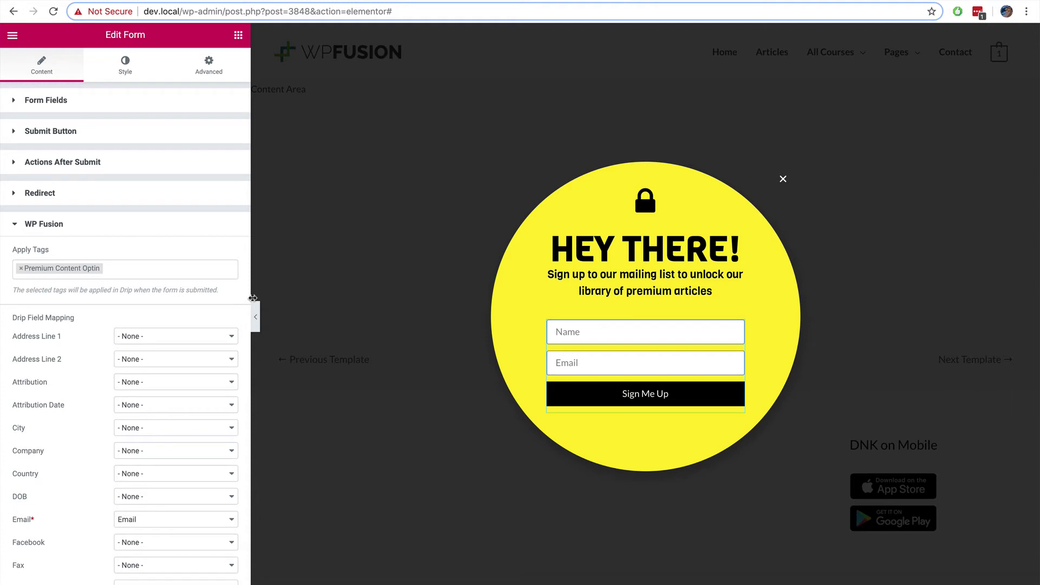
left_click(118, 196)
left_click(114, 237)
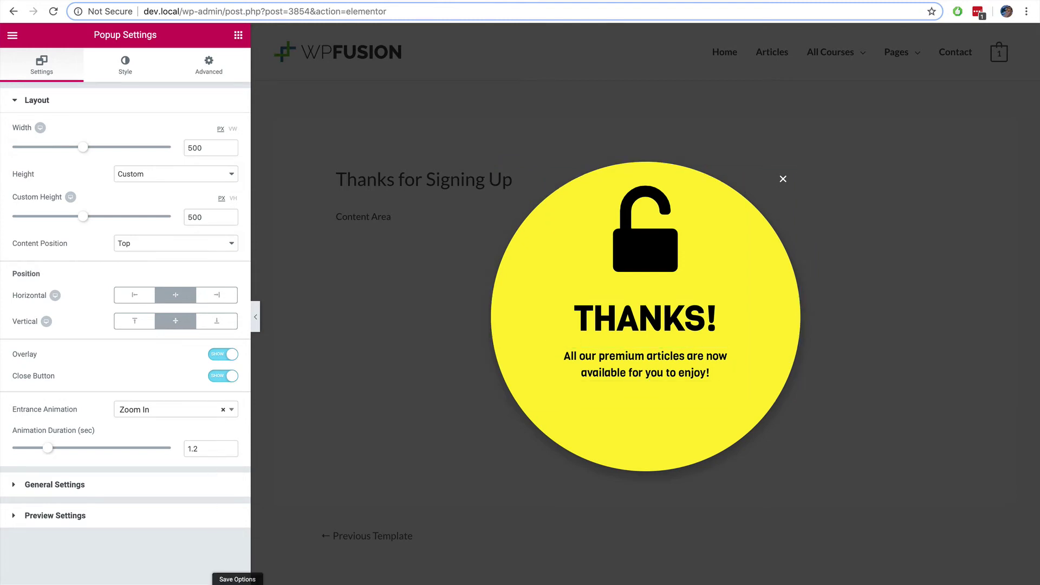
Step: Give the Thanks popup a display condition of Singular > Page > Articles
left_click(237, 583)
left_click(98, 492)
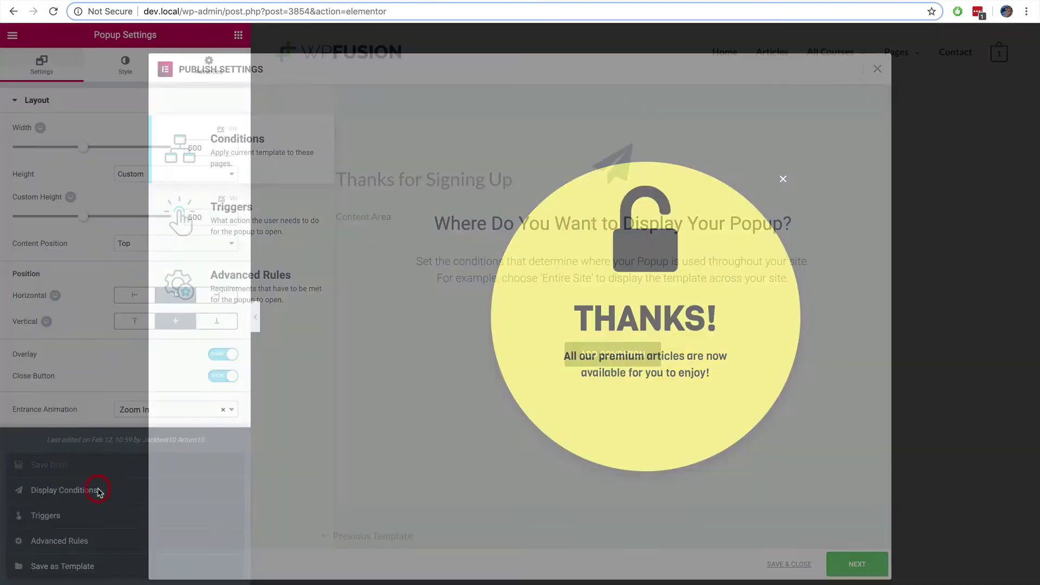
left_click(600, 360)
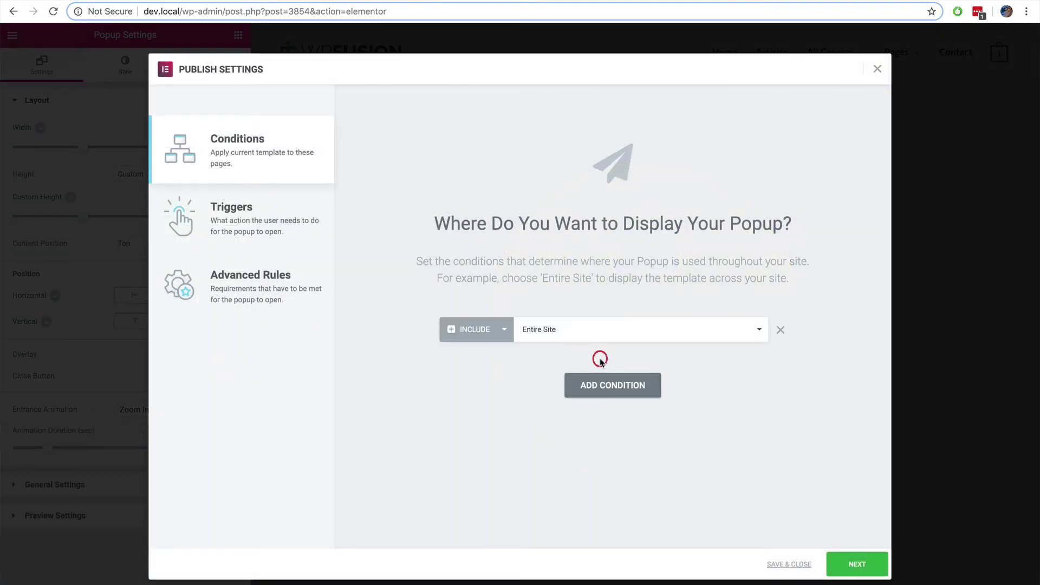
left_click(560, 335)
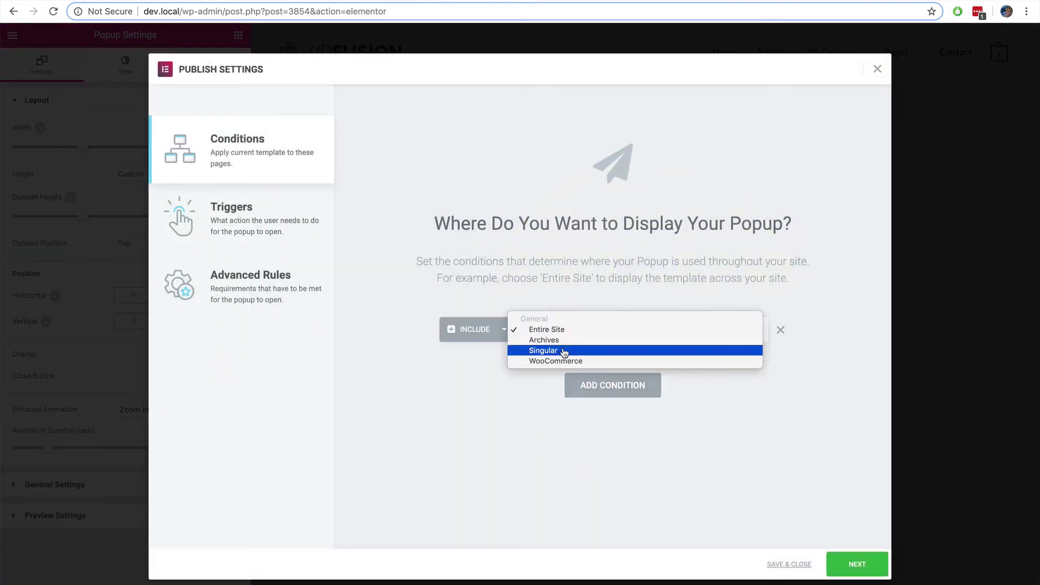
left_click(564, 352)
left_click(704, 329)
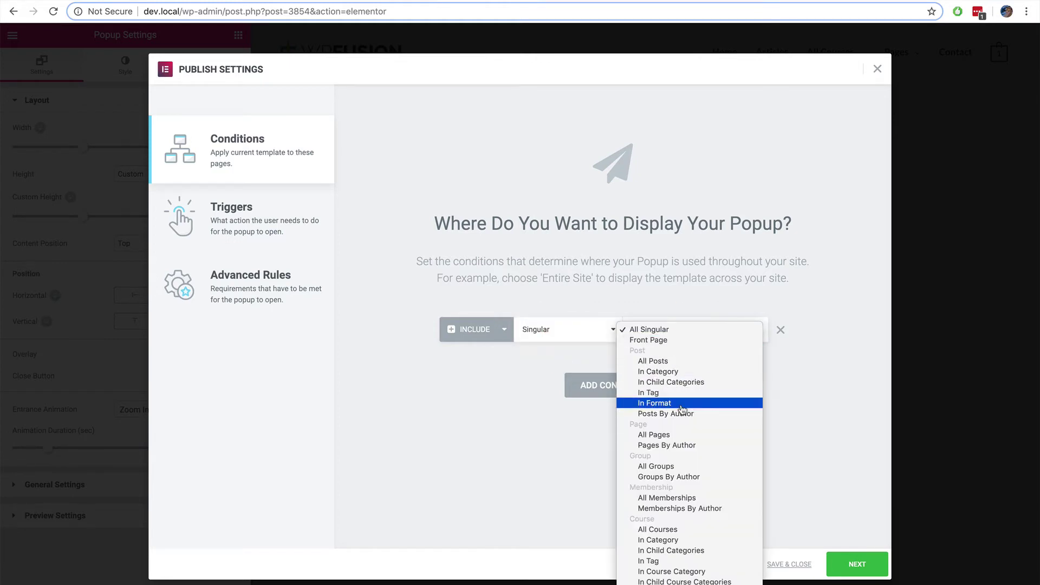
left_click(678, 434)
left_click(720, 330)
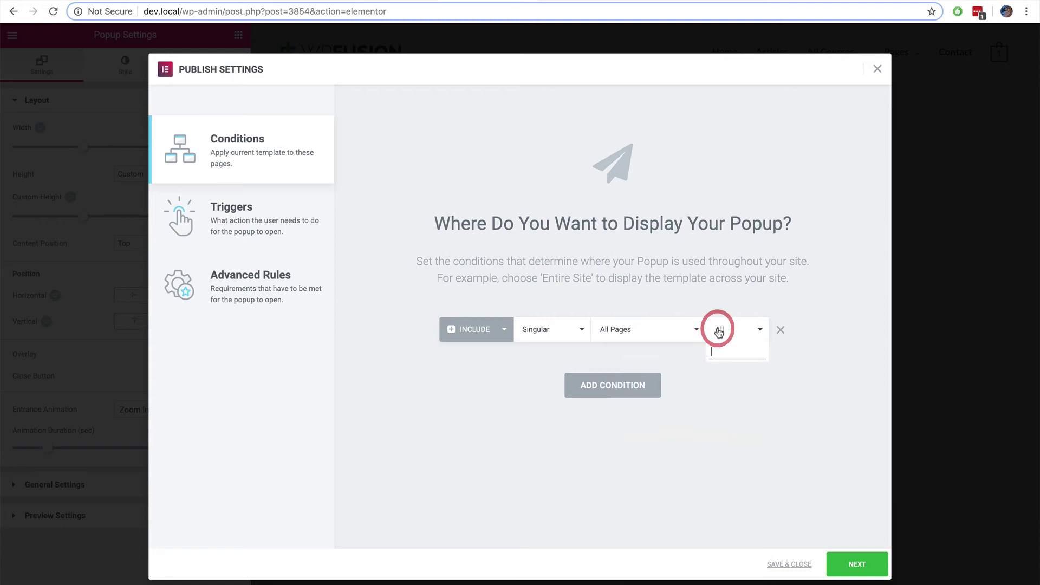
type("articles")
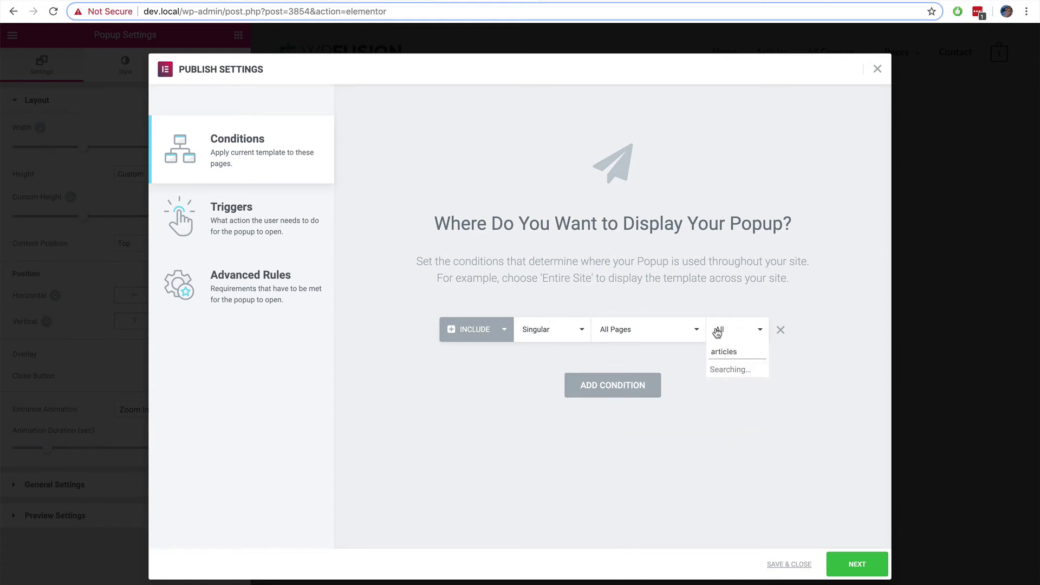
left_click(729, 368)
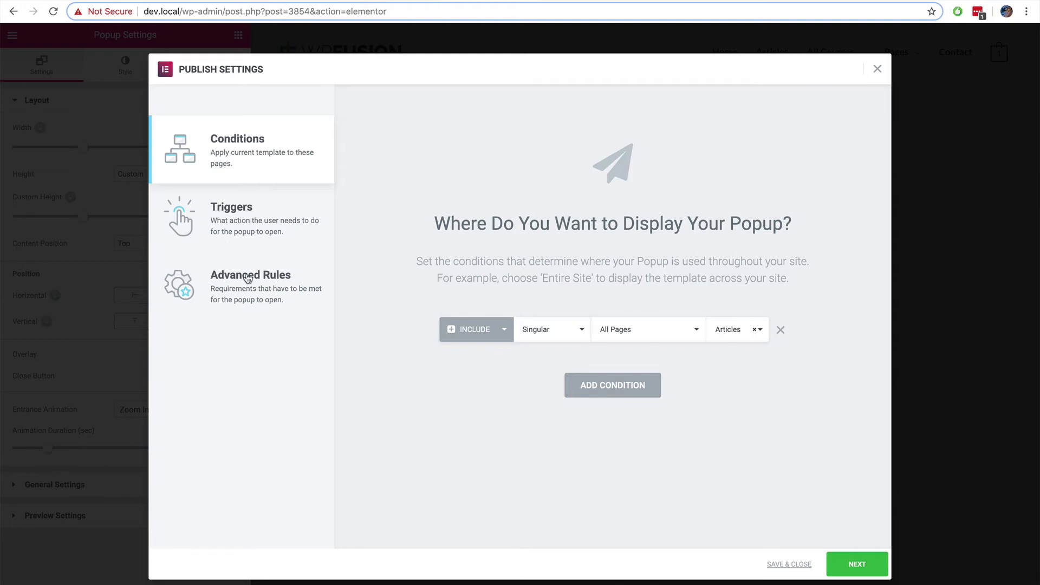
Step: Show it only to holders of Drip tag Premium Content Optin and save the settings
left_click(240, 234)
left_click(263, 285)
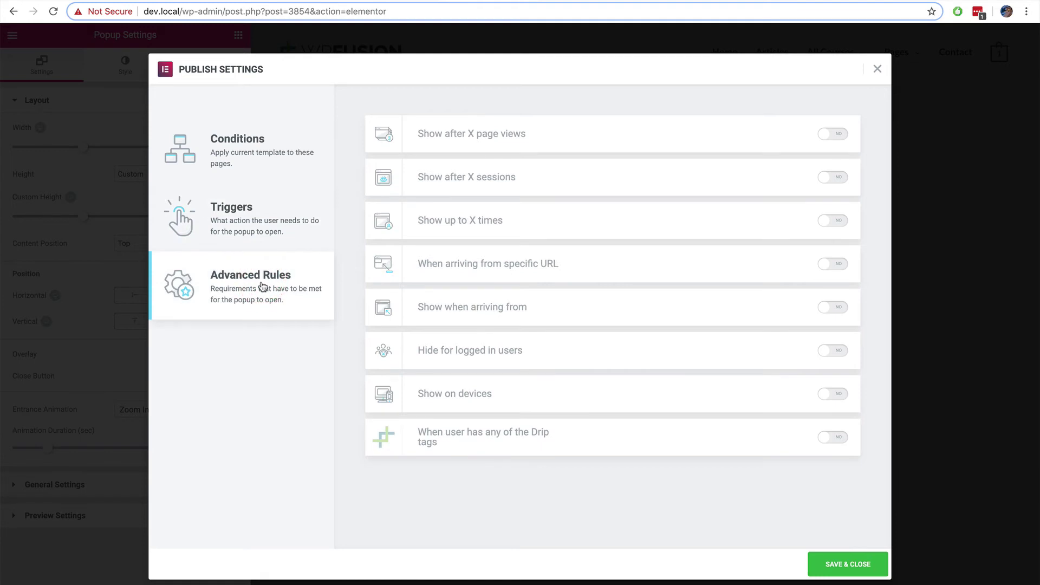
left_click(826, 436)
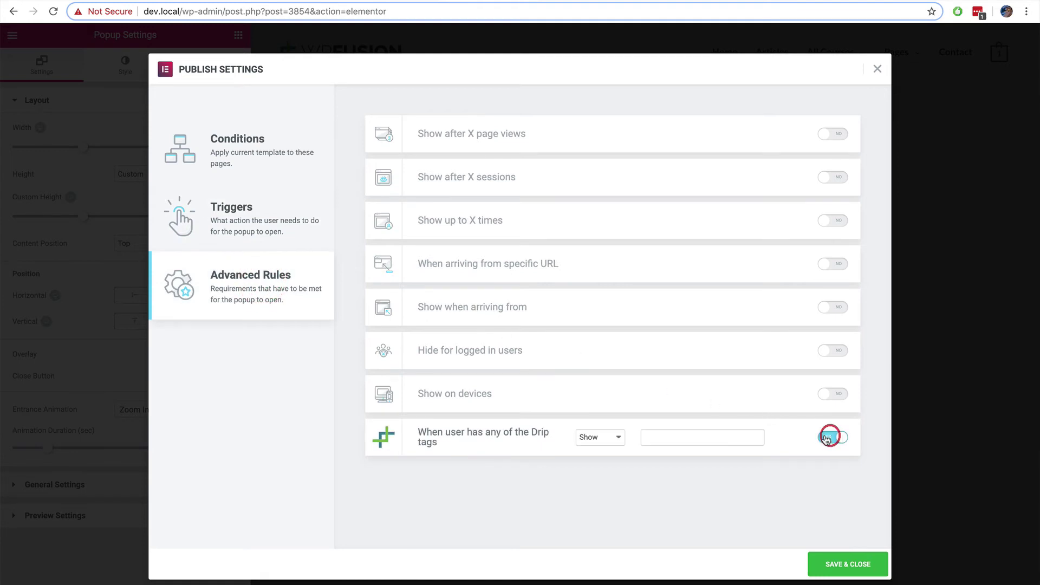
left_click(702, 437)
type("prem")
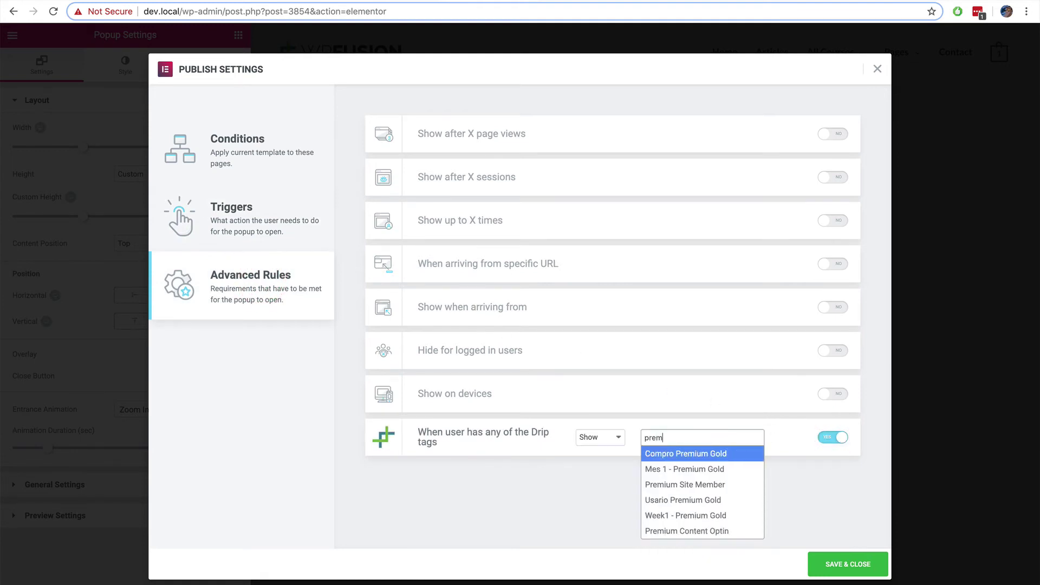
key("Down")
key("Down")
key("Down")
key("Down")
key("Down")
key("Return")
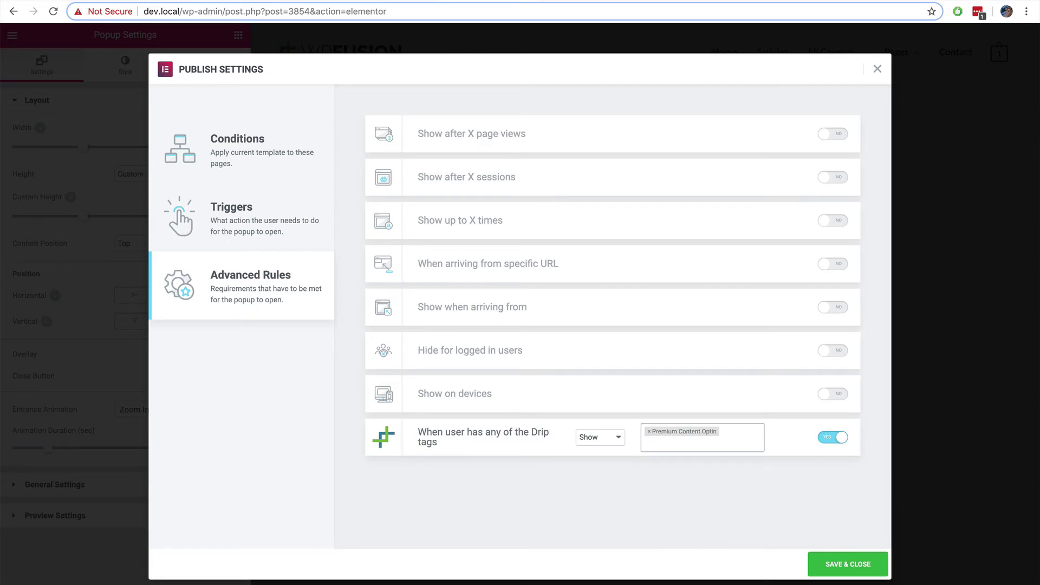
left_click(844, 564)
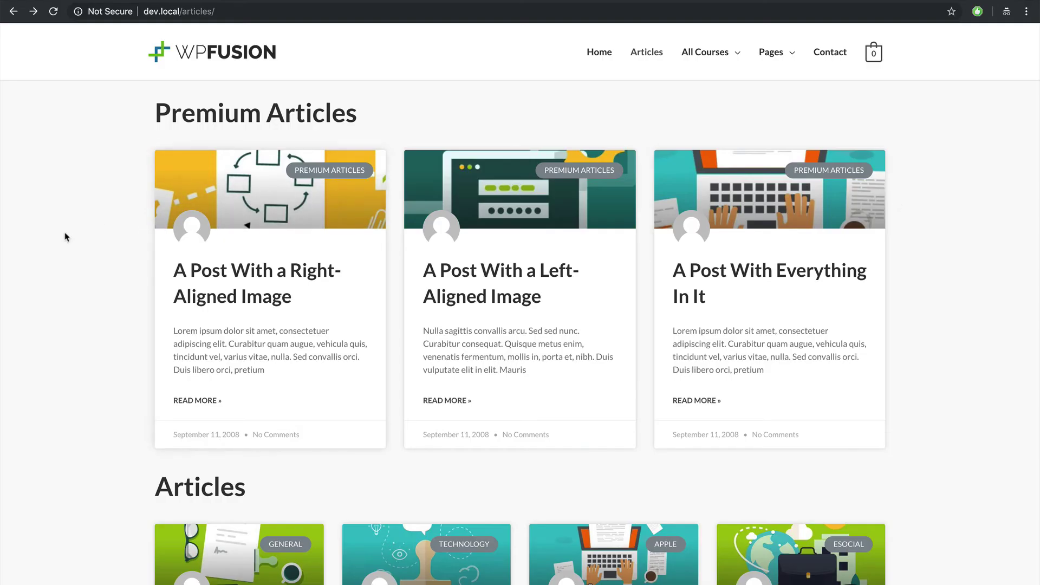
Step: Open 'A Post With a Right-Aligned Image' from the Articles page
scroll(76, 228, "down", 3)
scroll(89, 228, "up", 3)
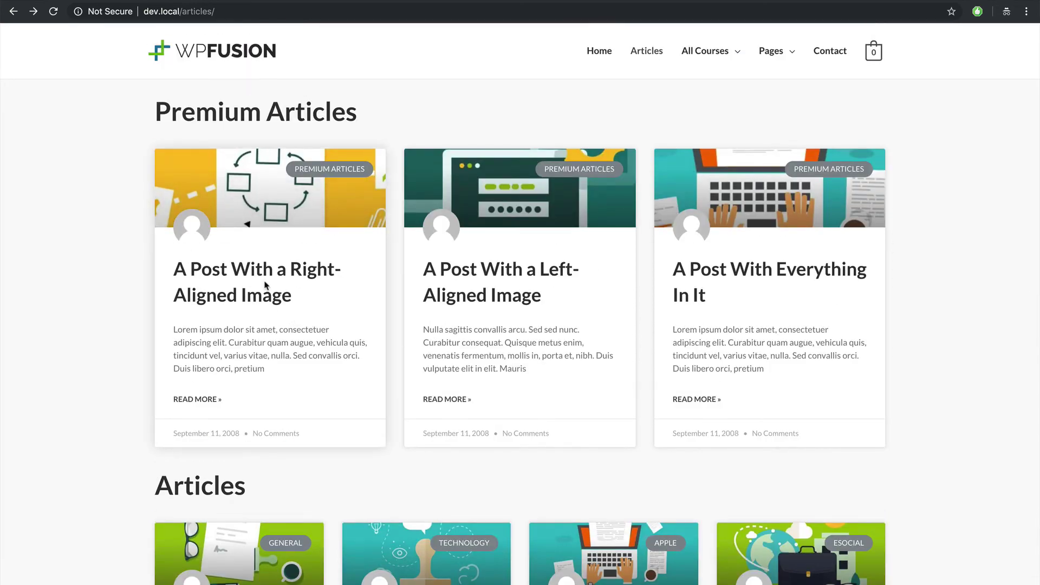
left_click(259, 206)
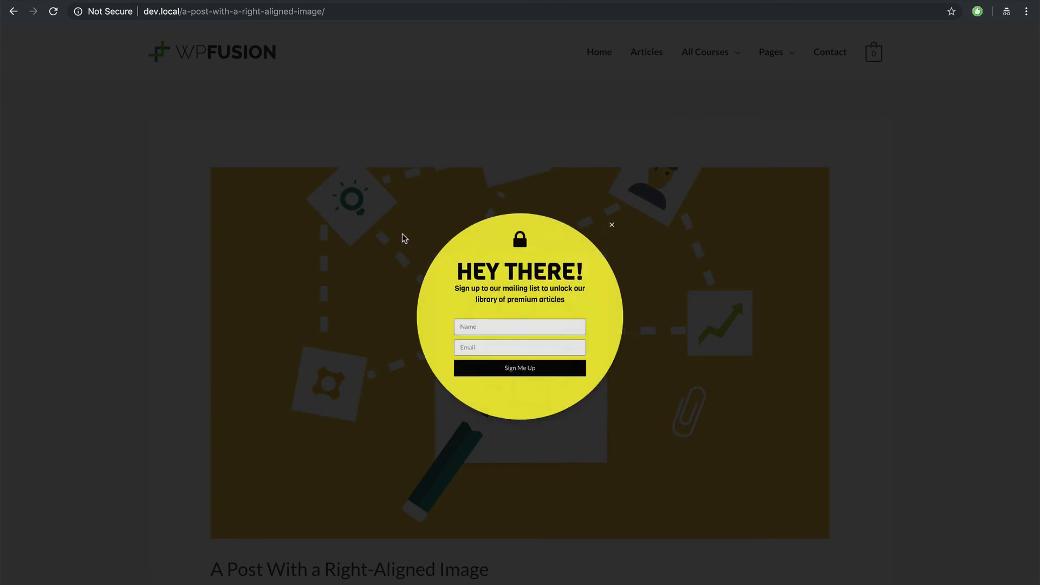
Step: Sign up in the popup with the name Optin and a test email address
left_click(494, 326)
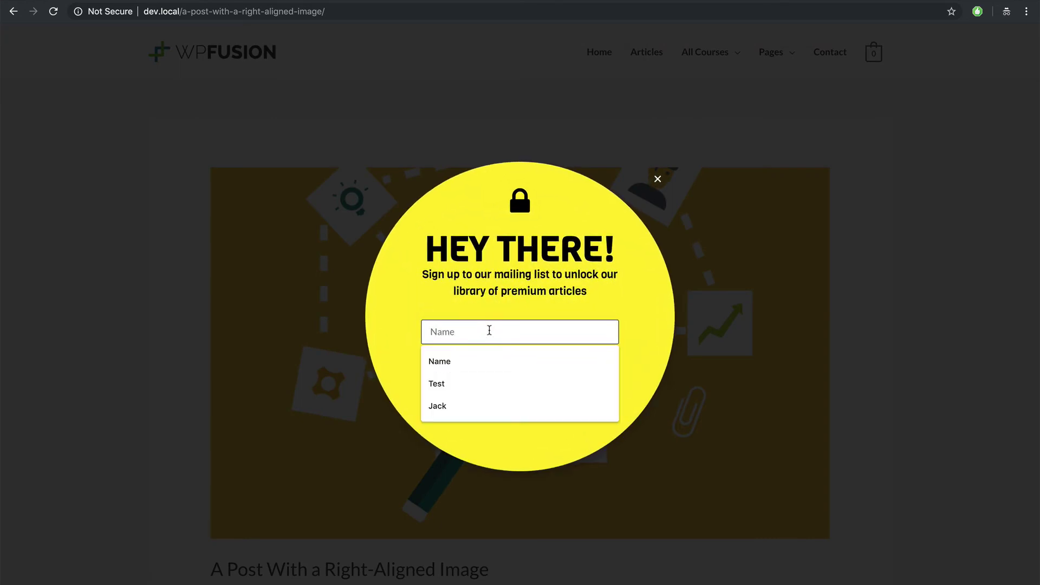
type("Optin")
left_click(488, 362)
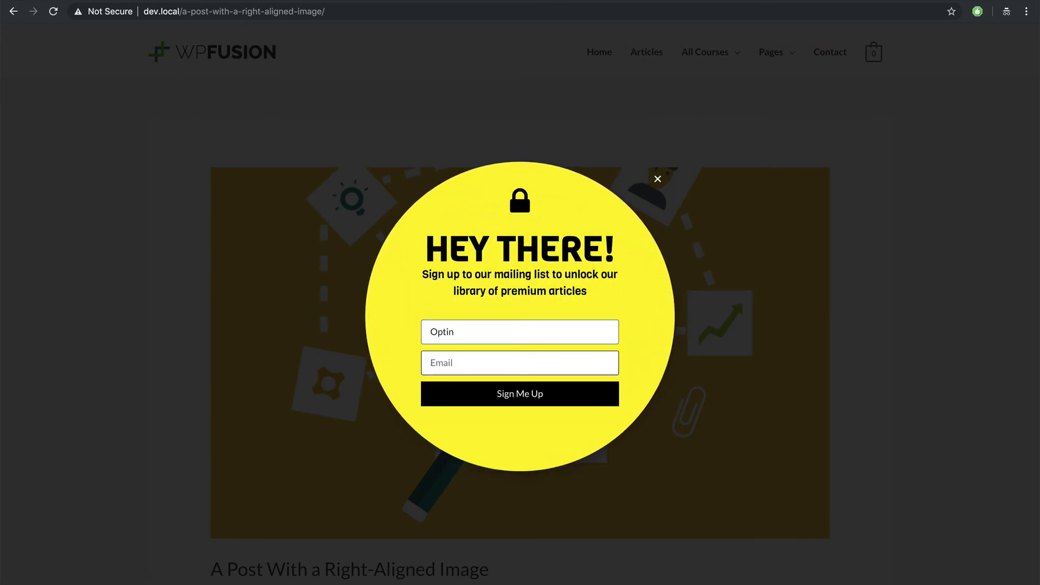
type("popup@example.com")
left_click(513, 404)
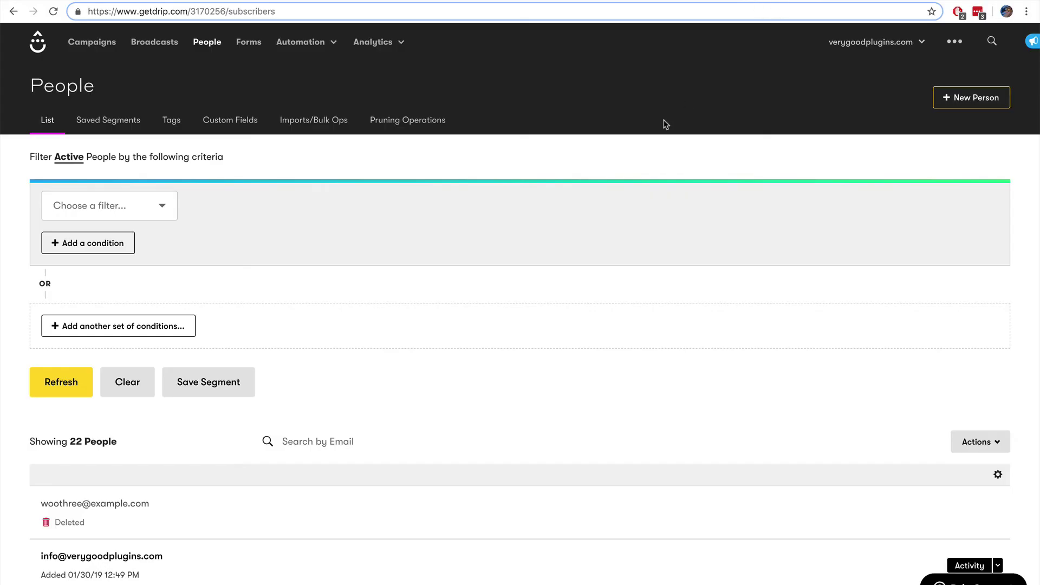
Step: Open the new subscriber's profile in Drip's People list and check their Premium Content Optin tag
key("super+r")
scroll(376, 316, "down", 3)
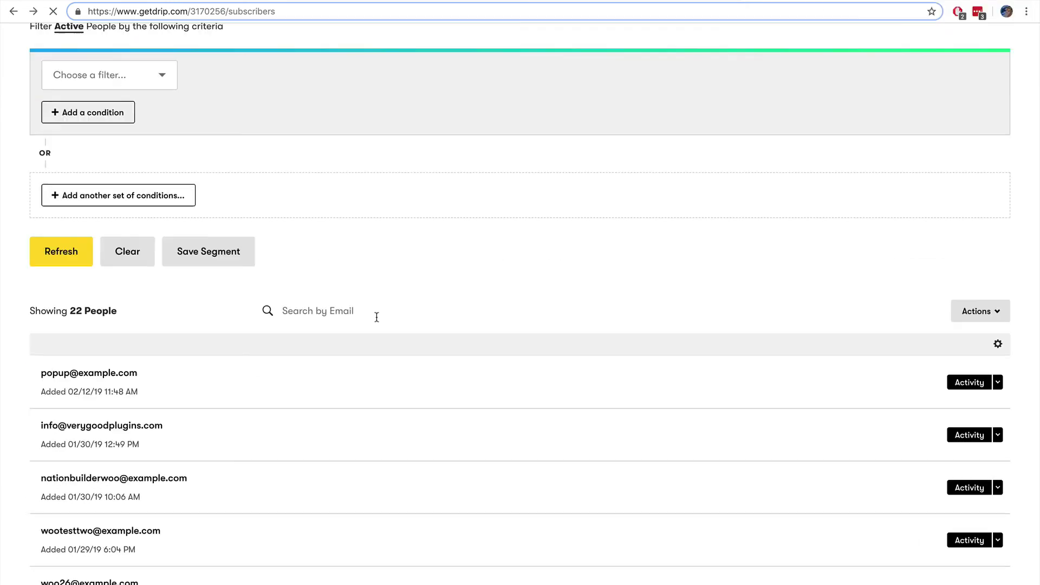
left_click(116, 379)
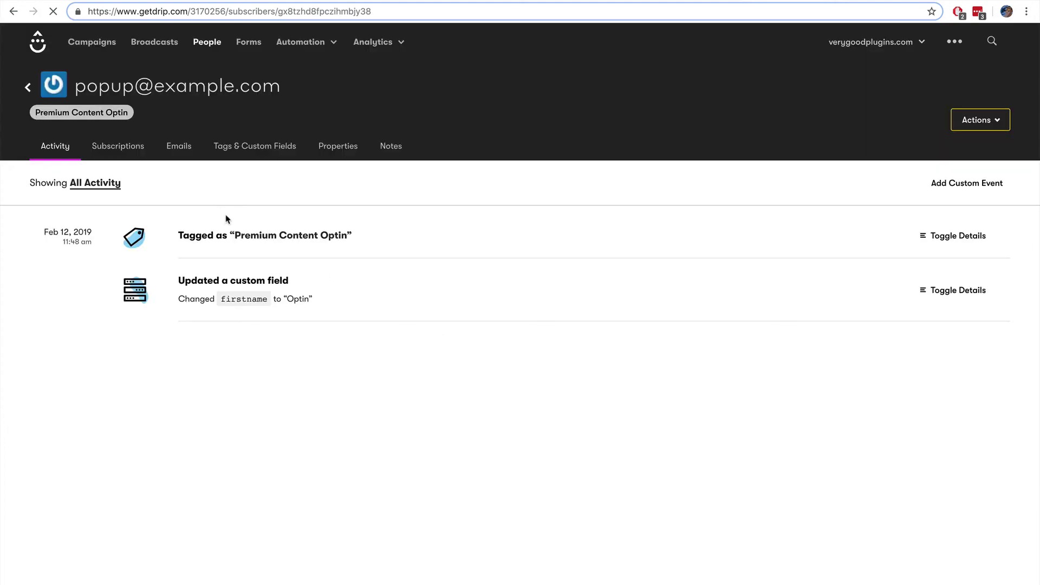
left_click_drag(225, 235, 376, 234)
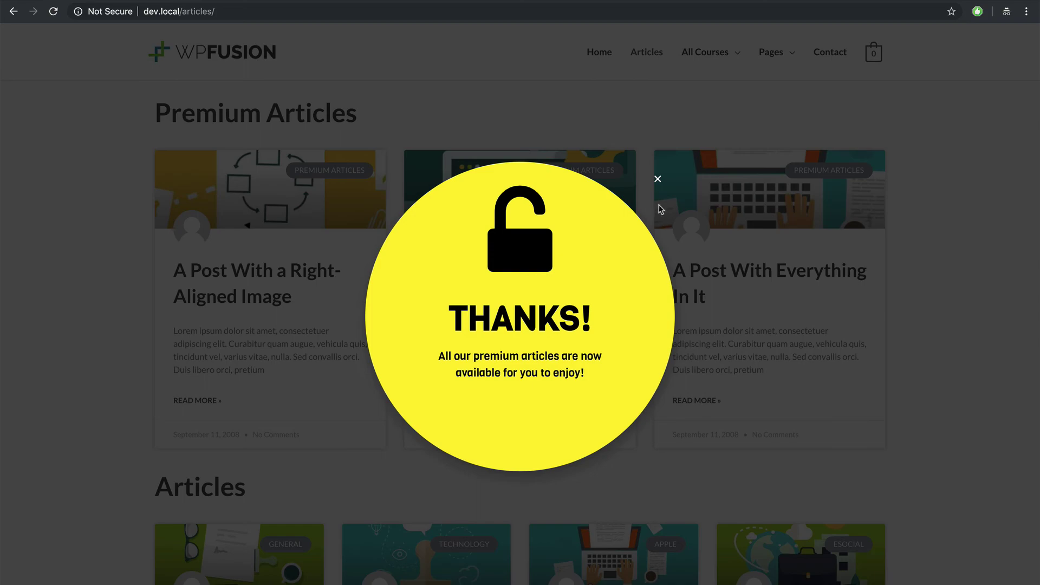
Step: Close the THANKS! popup and view A Post With a Right-Aligned Image in full
left_click(657, 180)
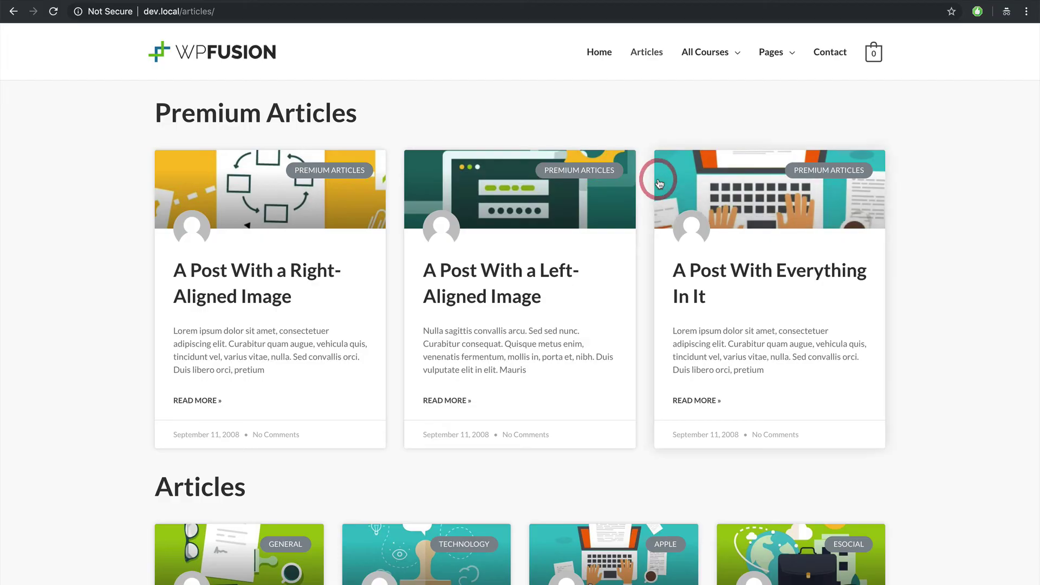
left_click(272, 276)
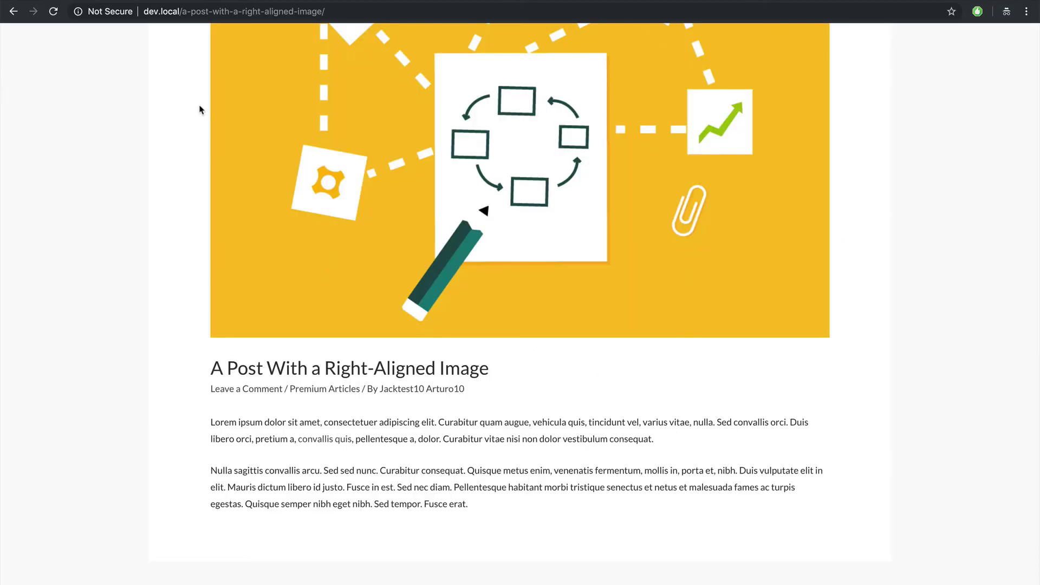
left_click(13, 12)
Step: View A Post With a Left-Aligned Image, then A Post With Everything In It, both unlocked
left_click(491, 267)
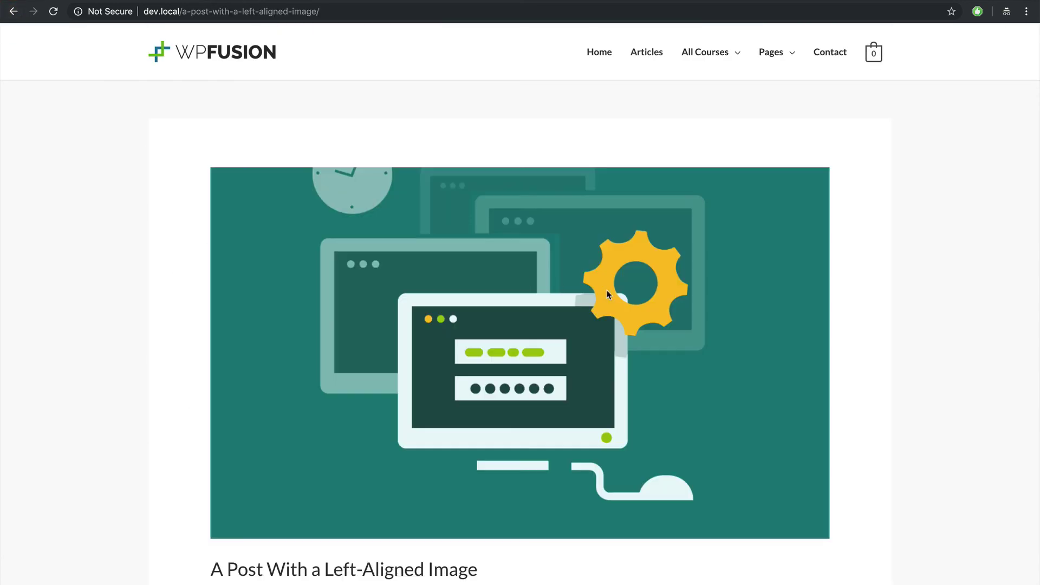
scroll(490, 290, "down", 5)
left_click(13, 11)
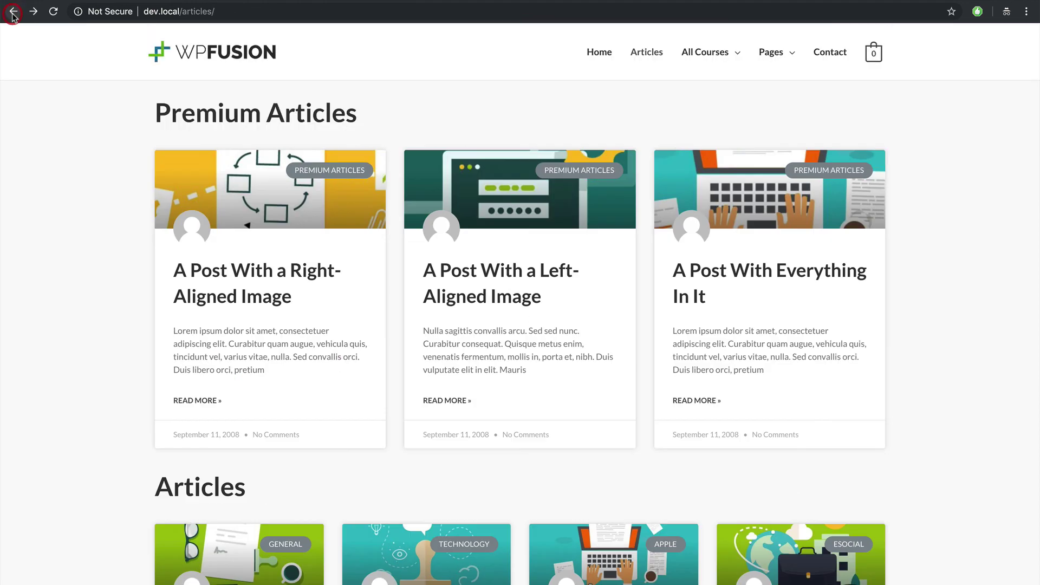
left_click(750, 267)
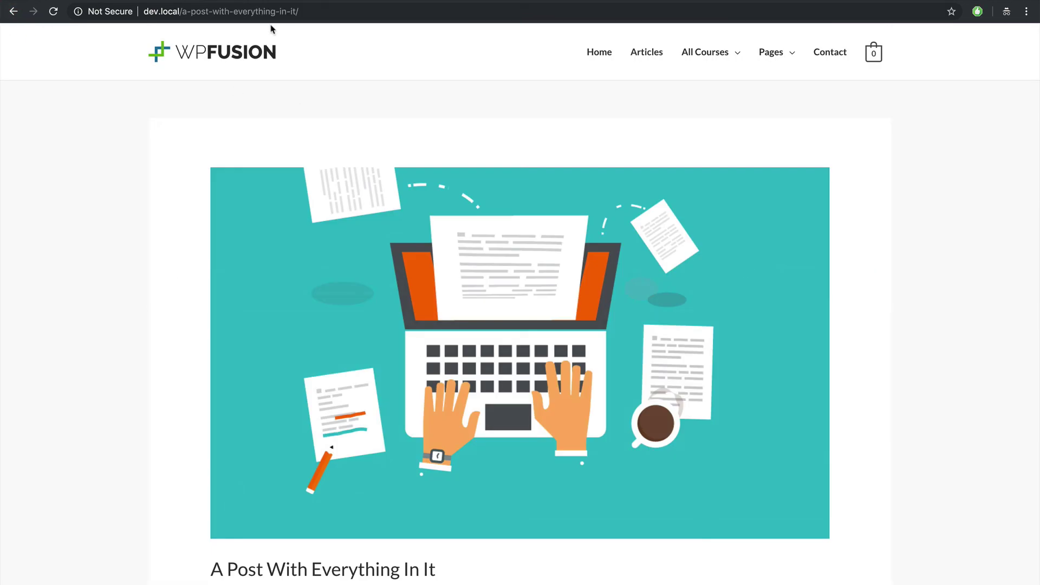
left_click(267, 12)
Step: Visit google.com, return via dev.local/articles, and reopen A Post With a Right-Aligned Image without the popup
type("goog")
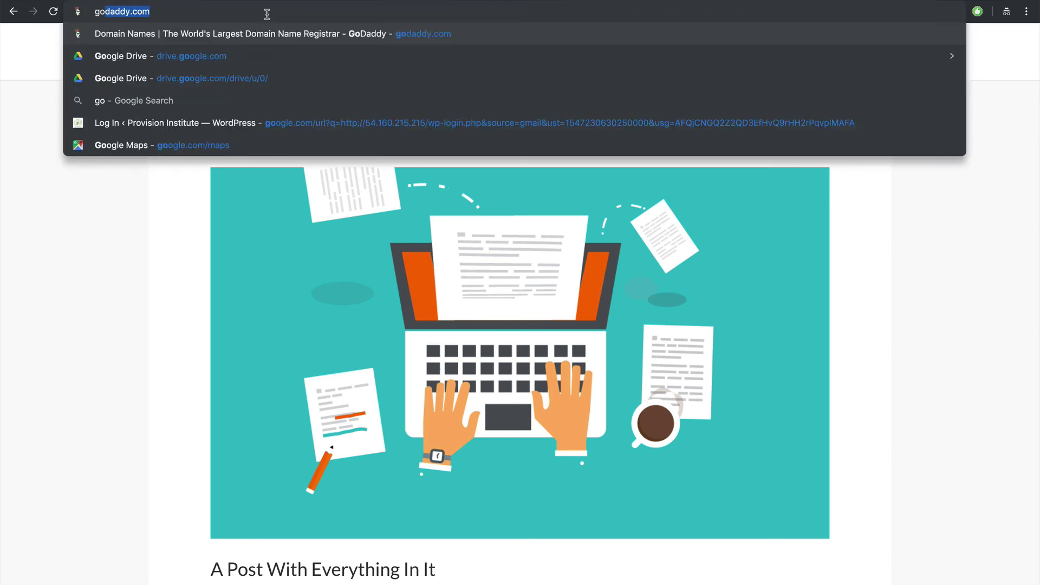
type("le.com")
key("Return")
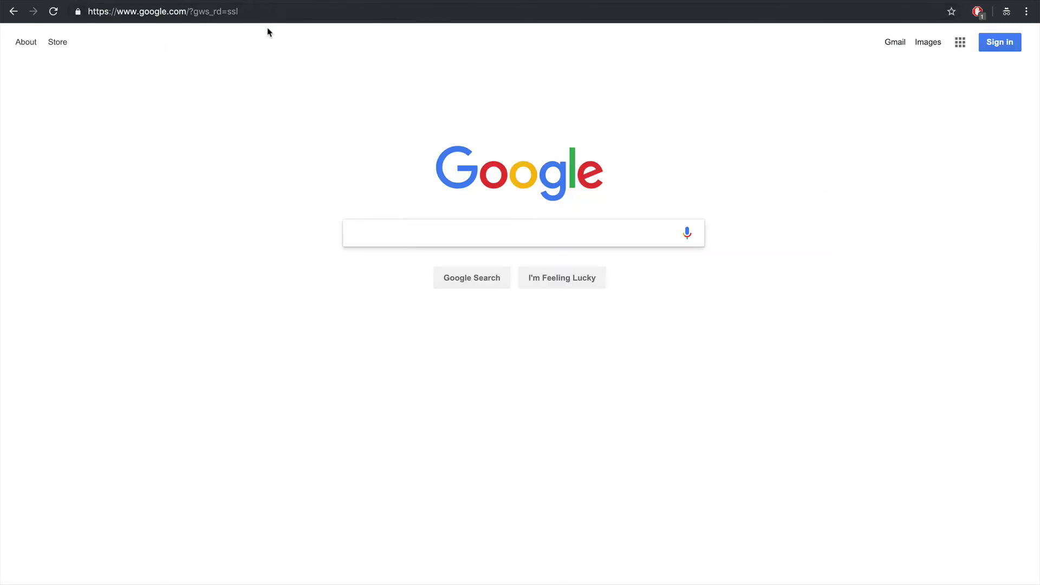
left_click(289, 16)
type("dev.local/")
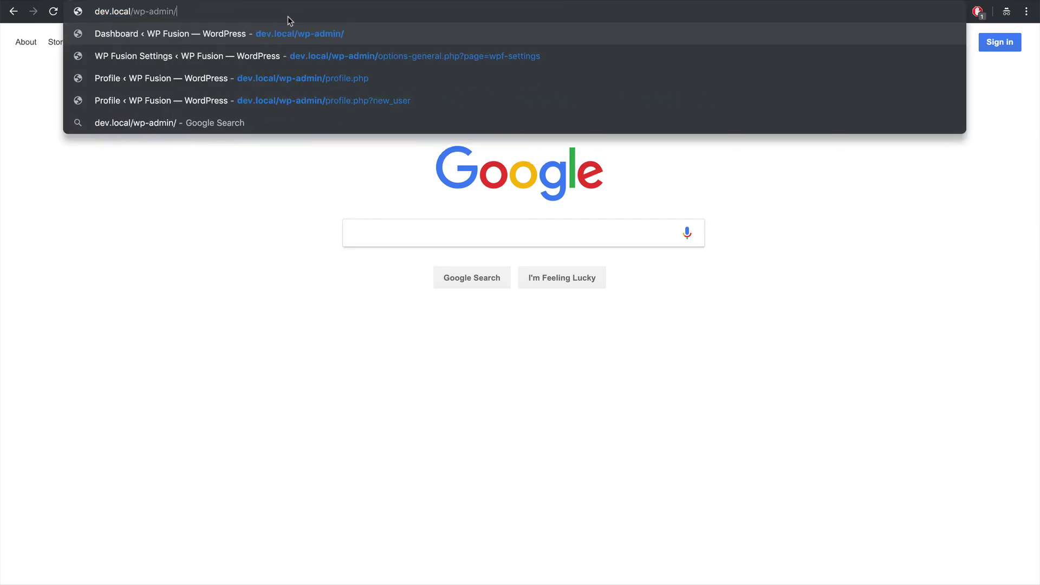
type("a")
key("Return")
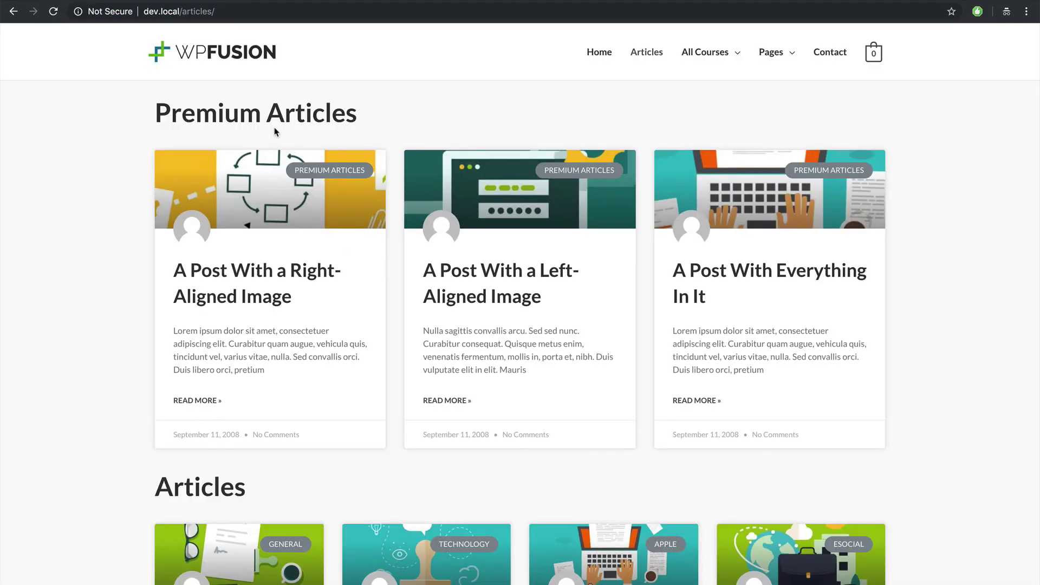
left_click(269, 279)
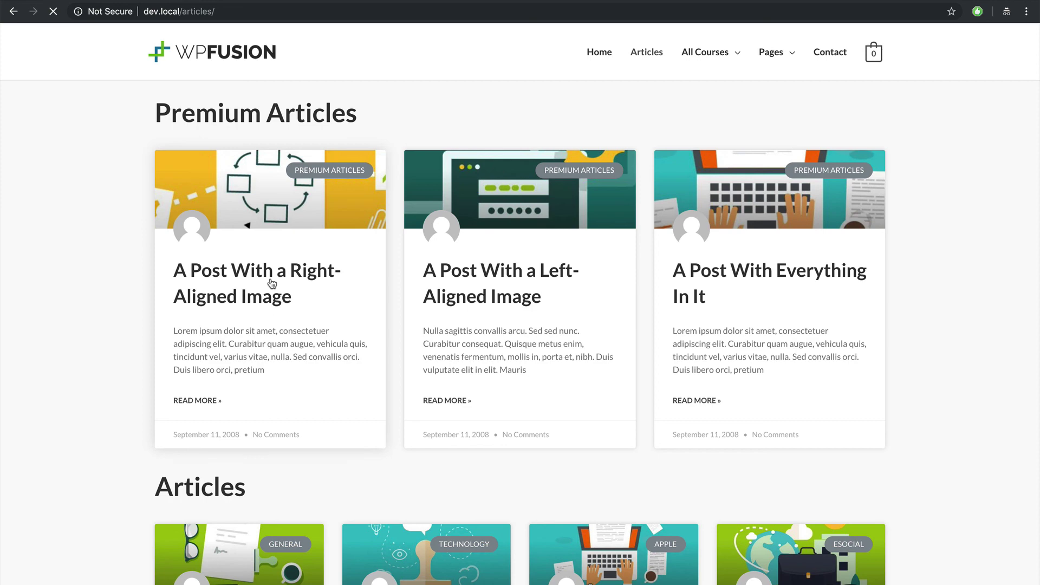
scroll(138, 282, "up", 3)
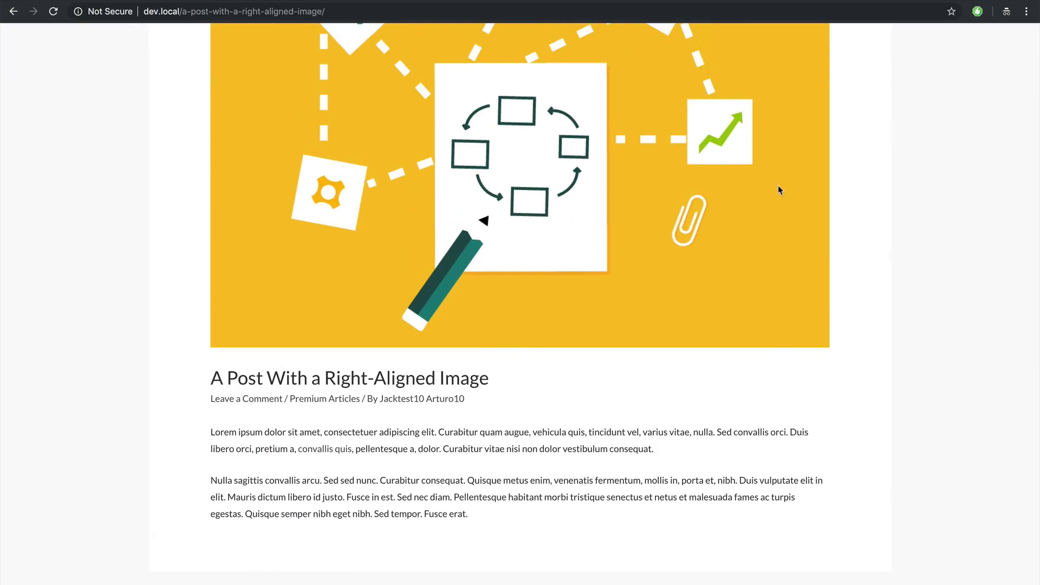